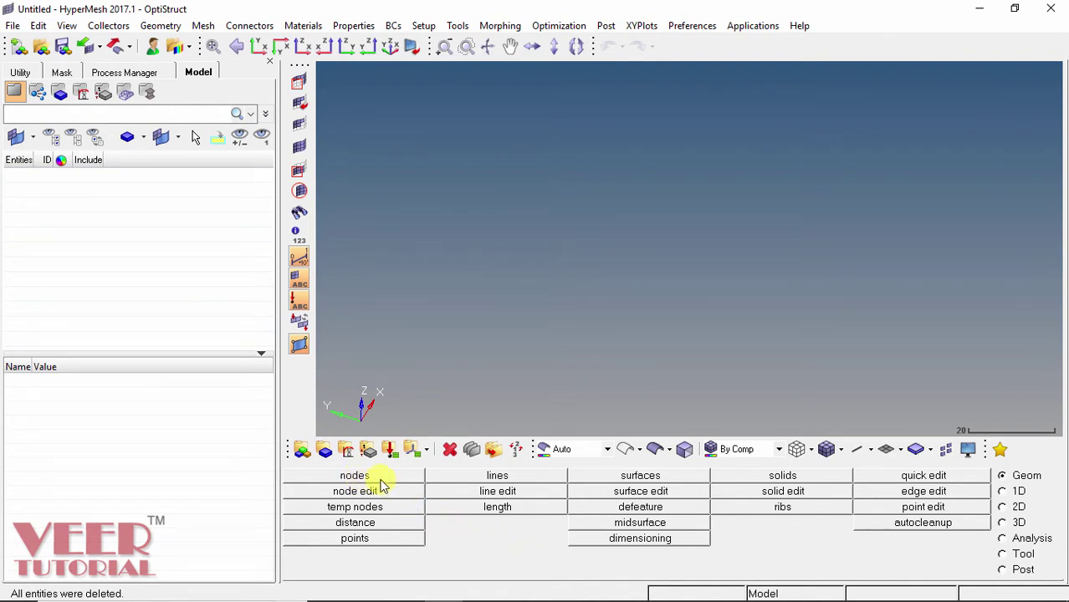
Step: Open the AHM002-01.hm model file from the DAY 2 GEOMETRY folder
click(43, 49)
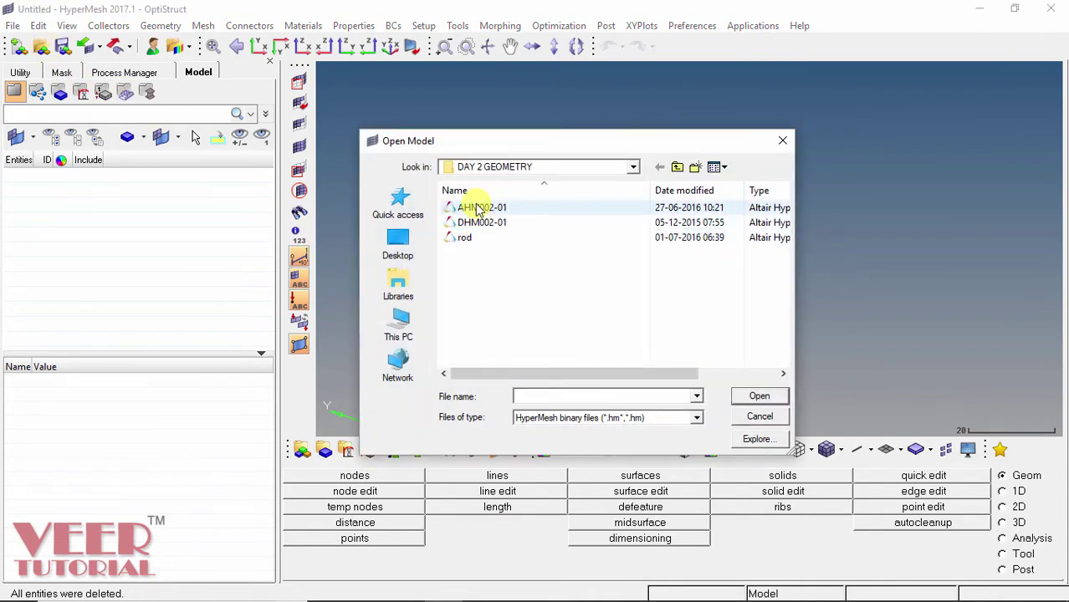
click(478, 209)
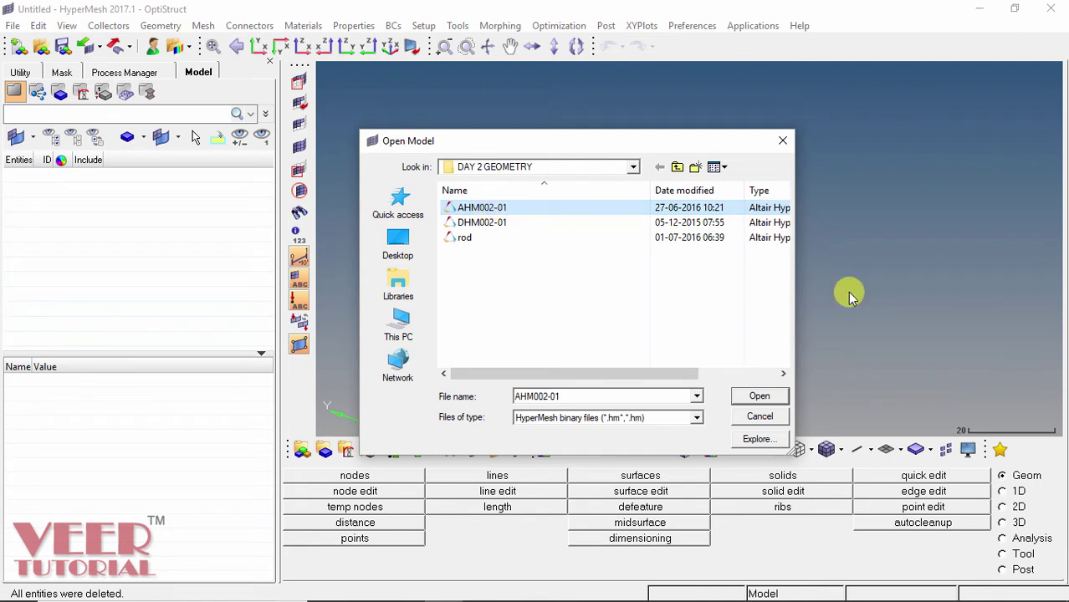
click(759, 395)
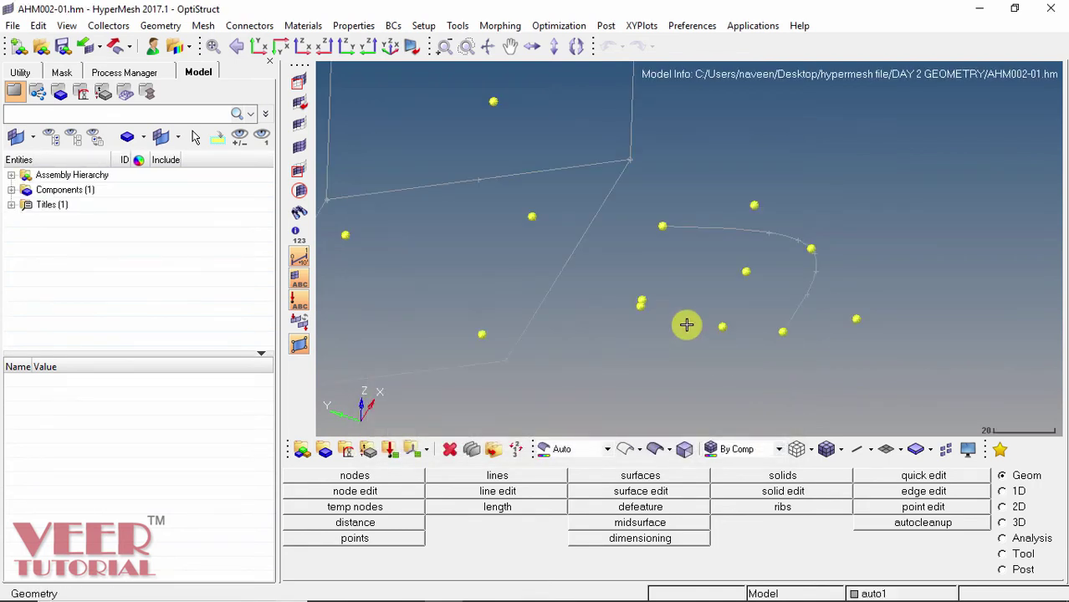
Step: Create a node by coordinates at x 0, y 0, z 0
click(373, 476)
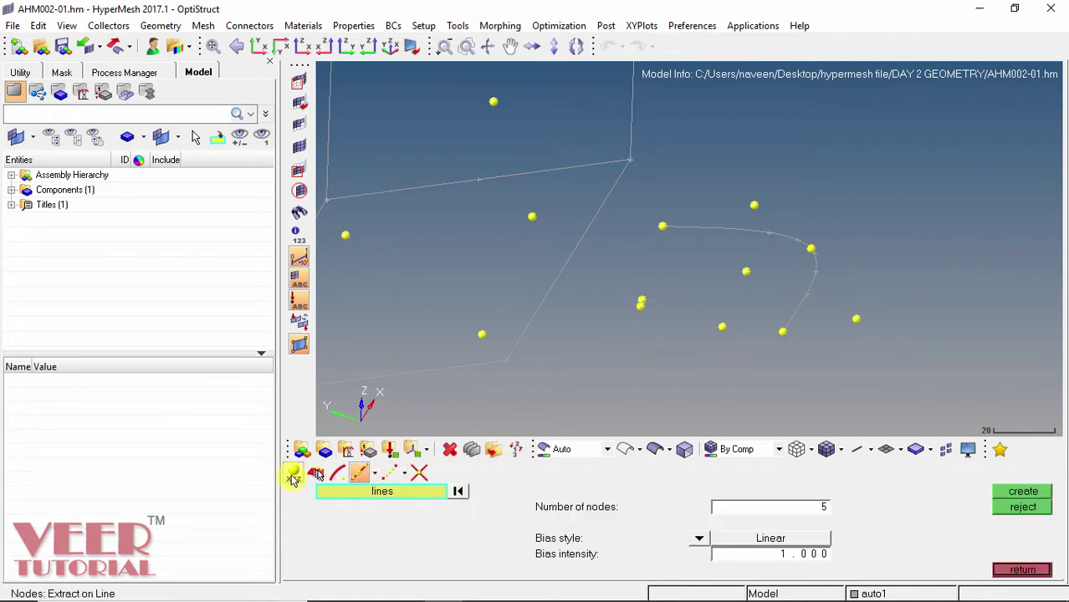
click(293, 474)
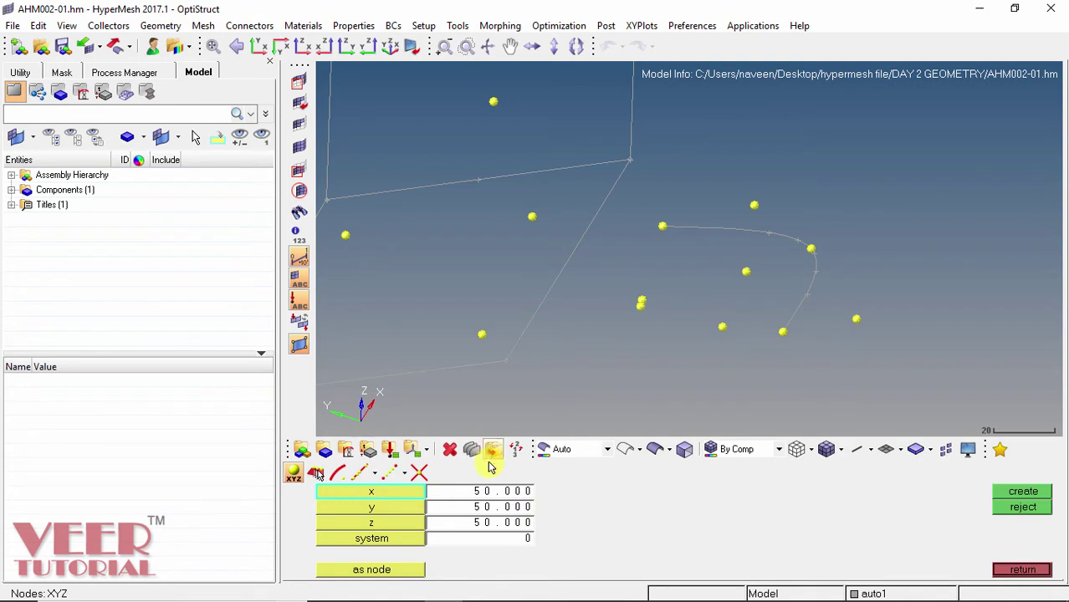
click(494, 494)
text(0)
key(Tab)
text(0)
key(Tab)
text(0)
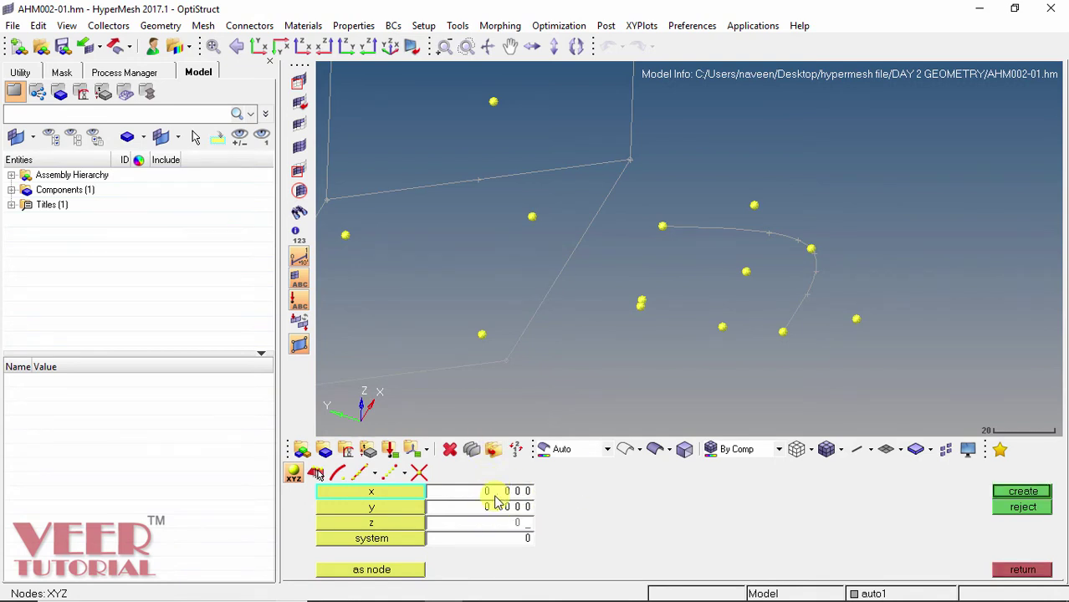
click(1022, 495)
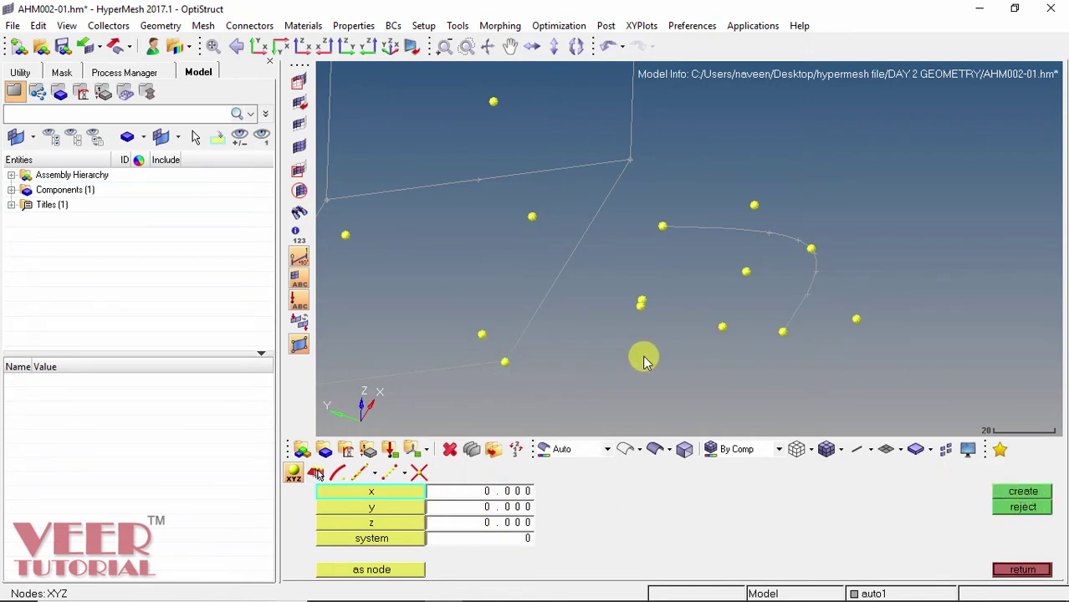
Step: Create a trial node at 100, 100, 50, then reject it
mouse_move(668, 360)
ctrl+mouse_down()
mouse_move(687, 353)
mouse_move(660, 356)
ctrl+mouse_up()
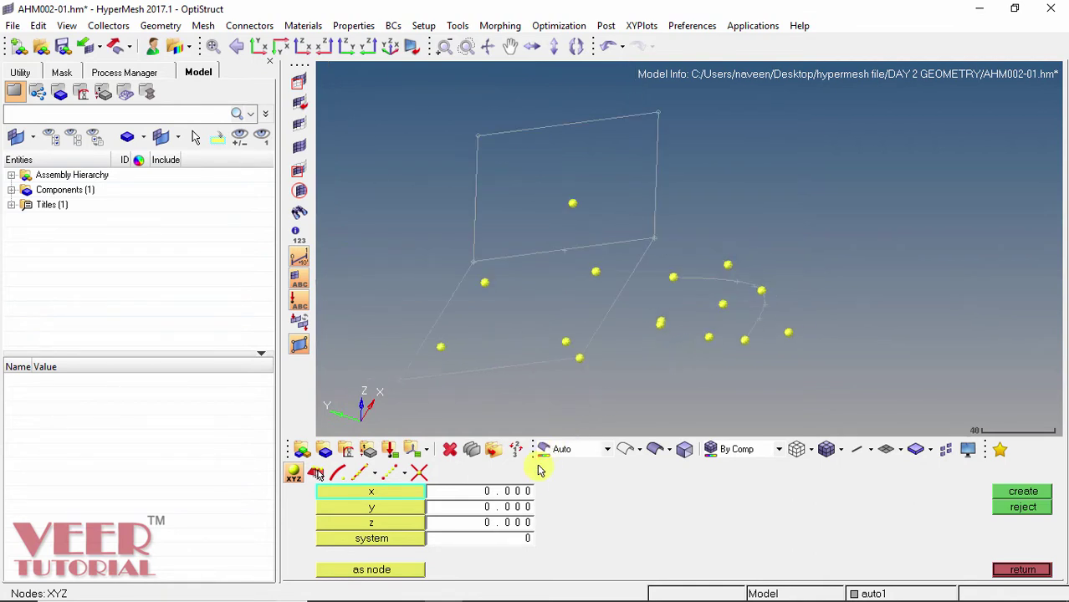
click(484, 493)
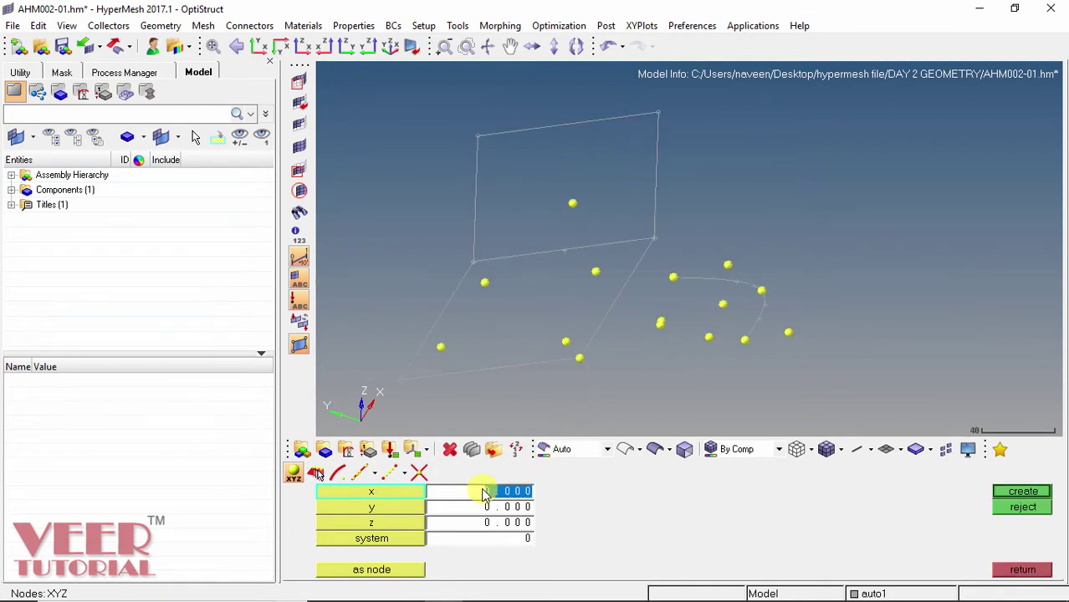
text(100)
key(Tab)
text(100)
key(Tab)
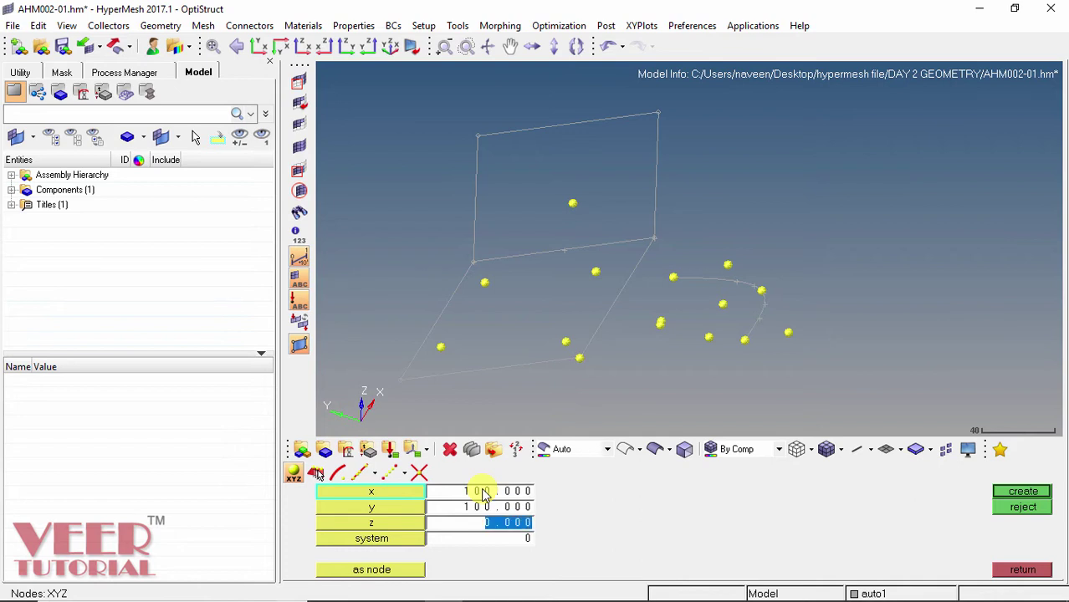
text(5)
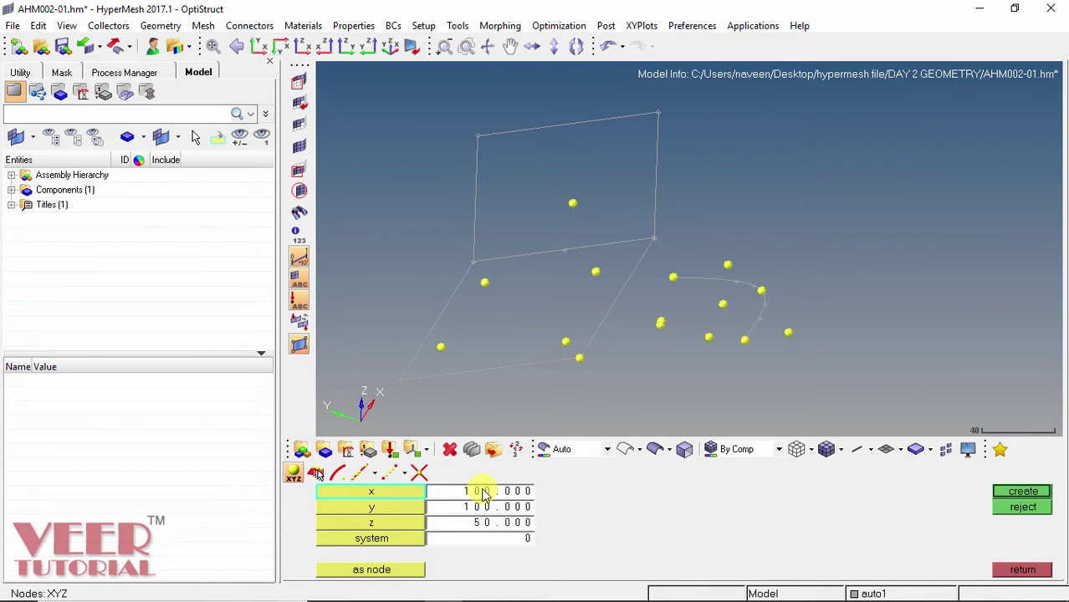
click(1022, 492)
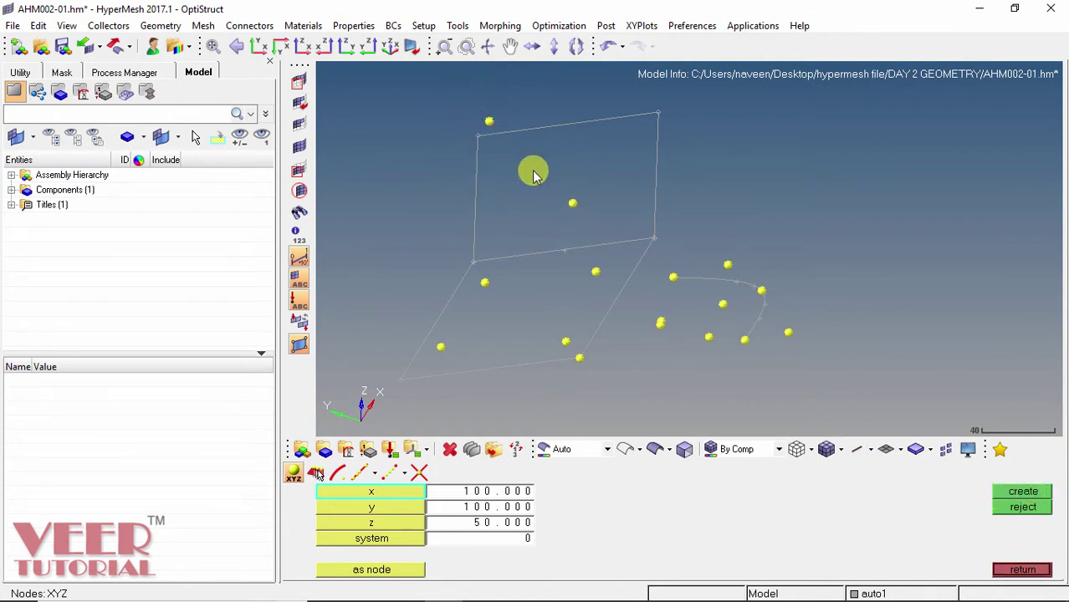
click(1019, 507)
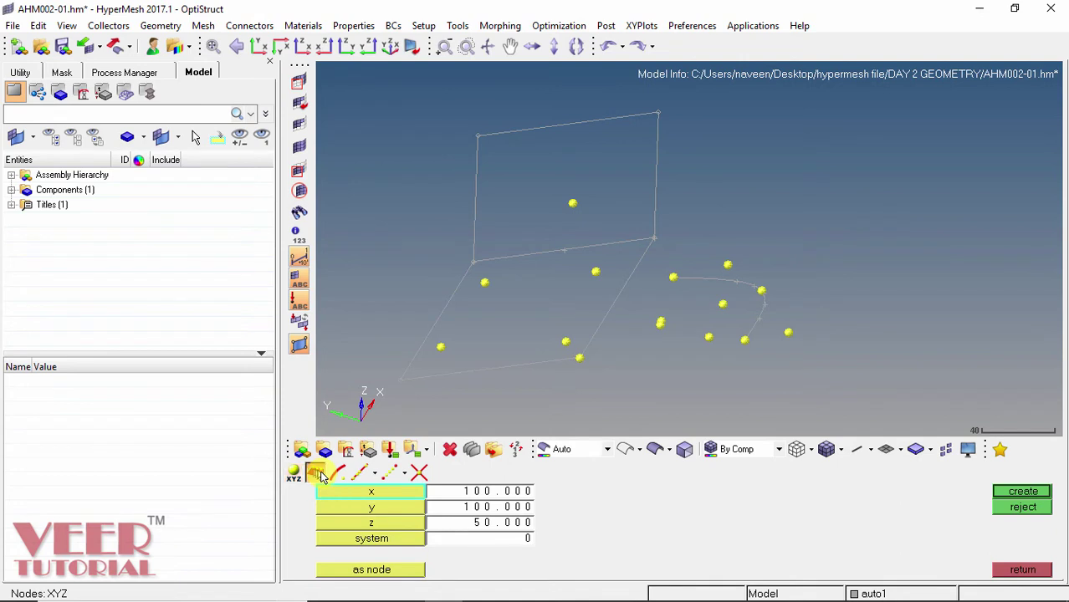
click(321, 475)
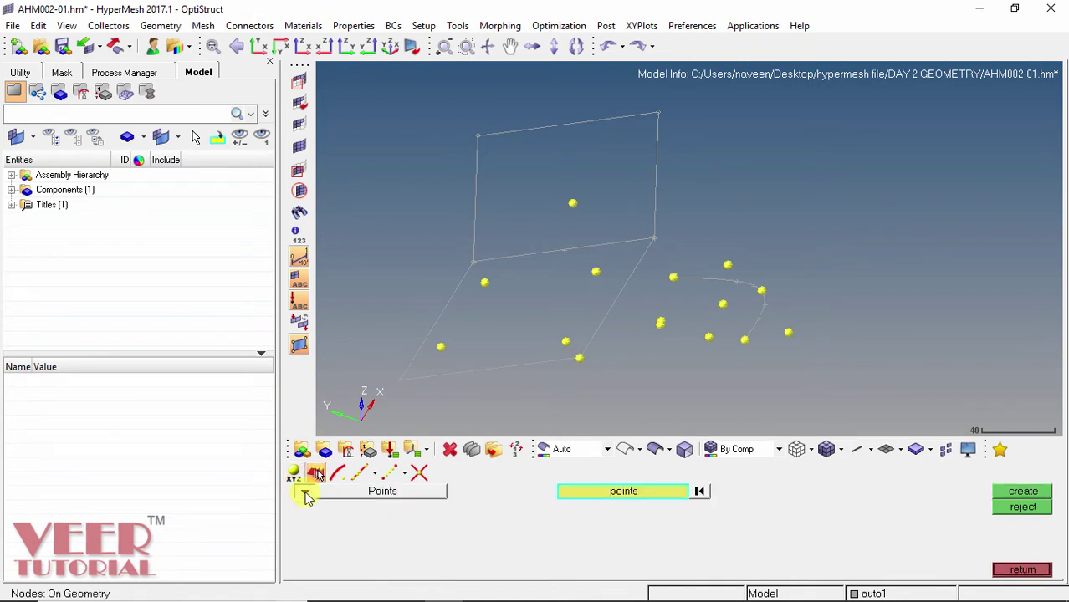
Step: Place a node high on the right vertical line with entity type Lines, rejecting the extra lower node
click(304, 491)
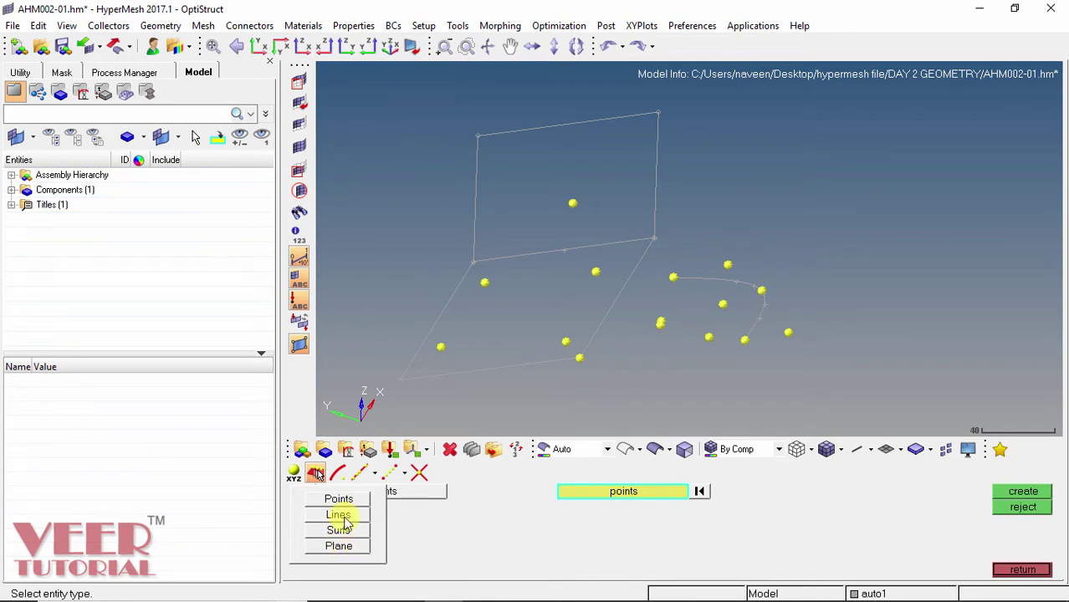
click(339, 515)
scroll(682, 126, up, 3)
click(612, 215)
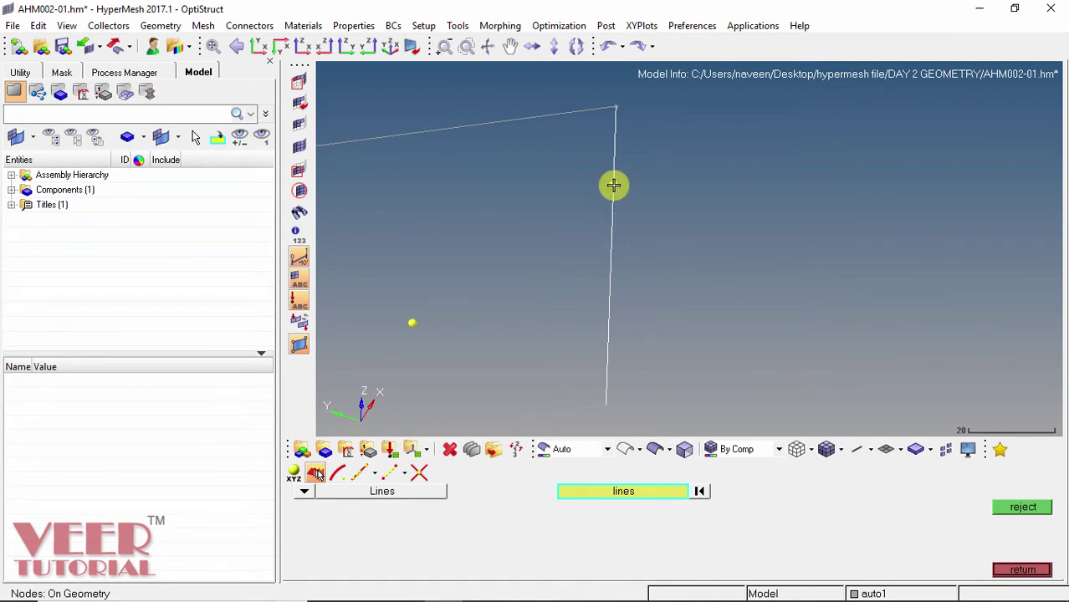
click(613, 185)
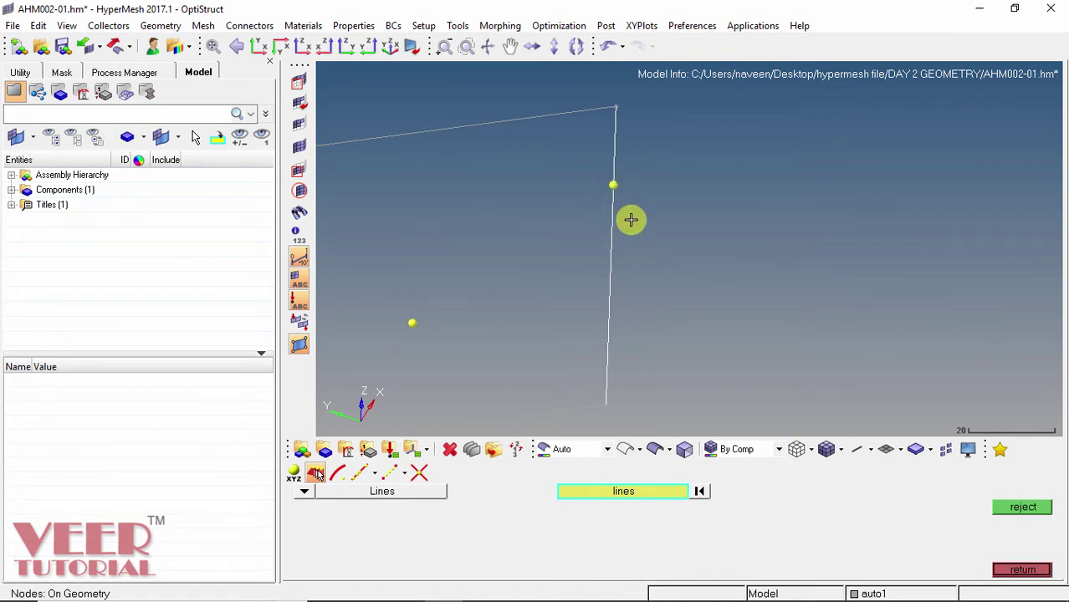
click(609, 317)
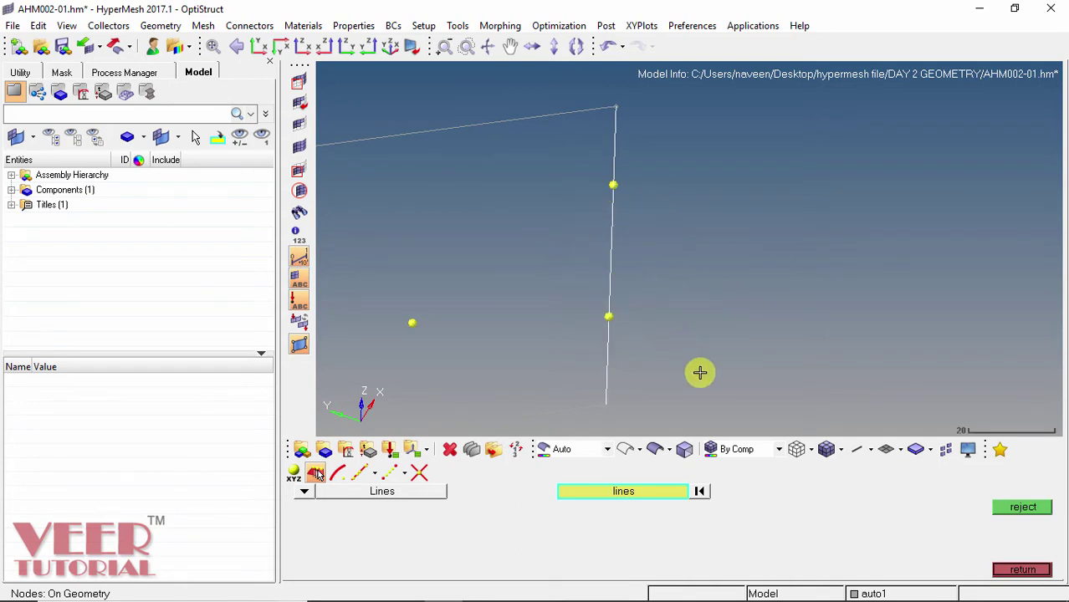
click(1017, 507)
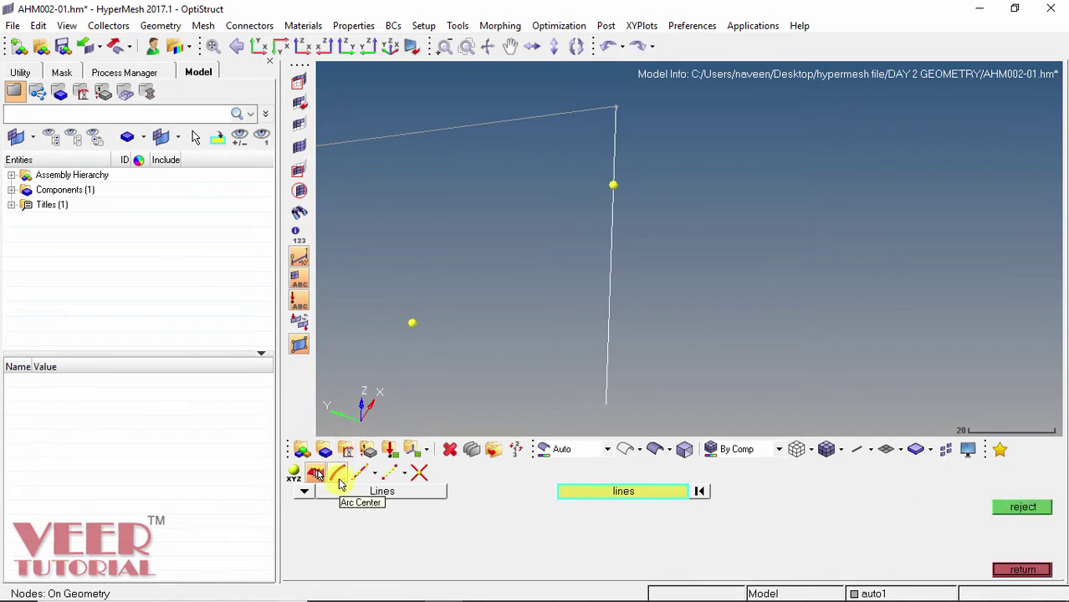
scroll(653, 200, down, 3)
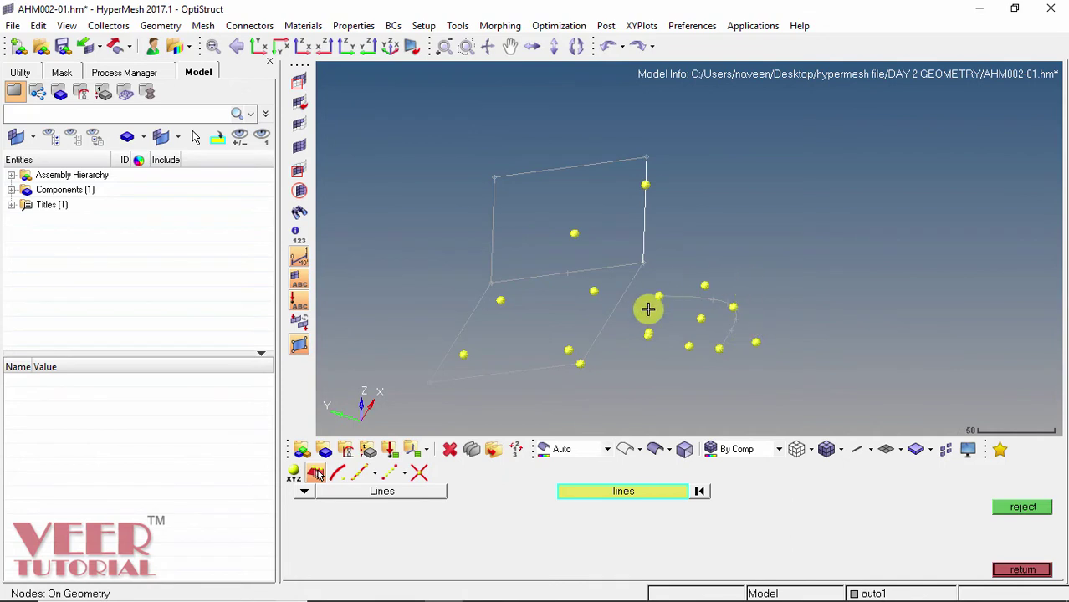
scroll(758, 327, up, 3)
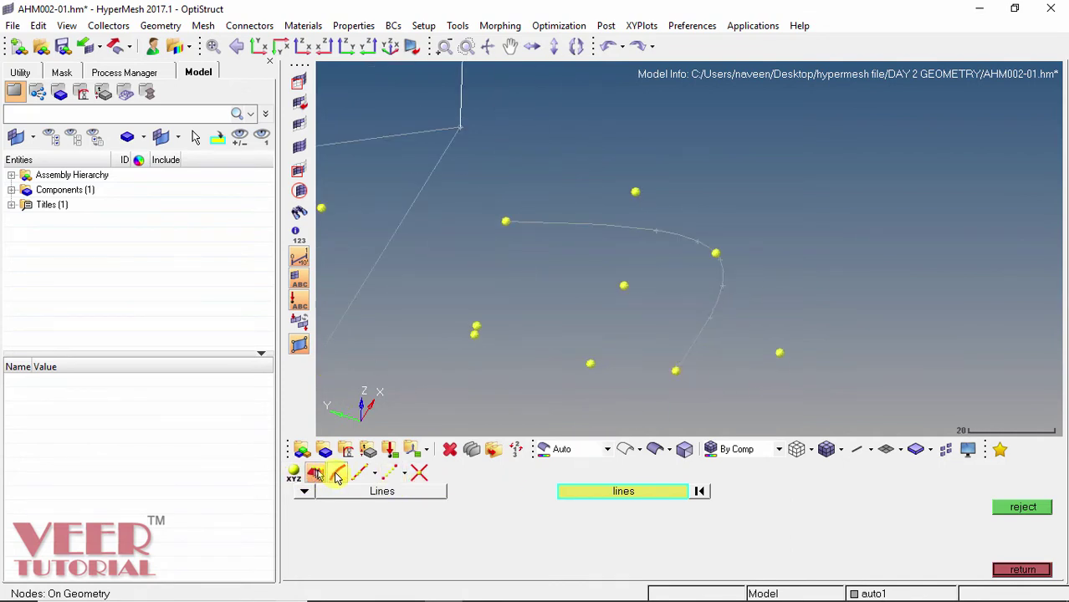
click(337, 473)
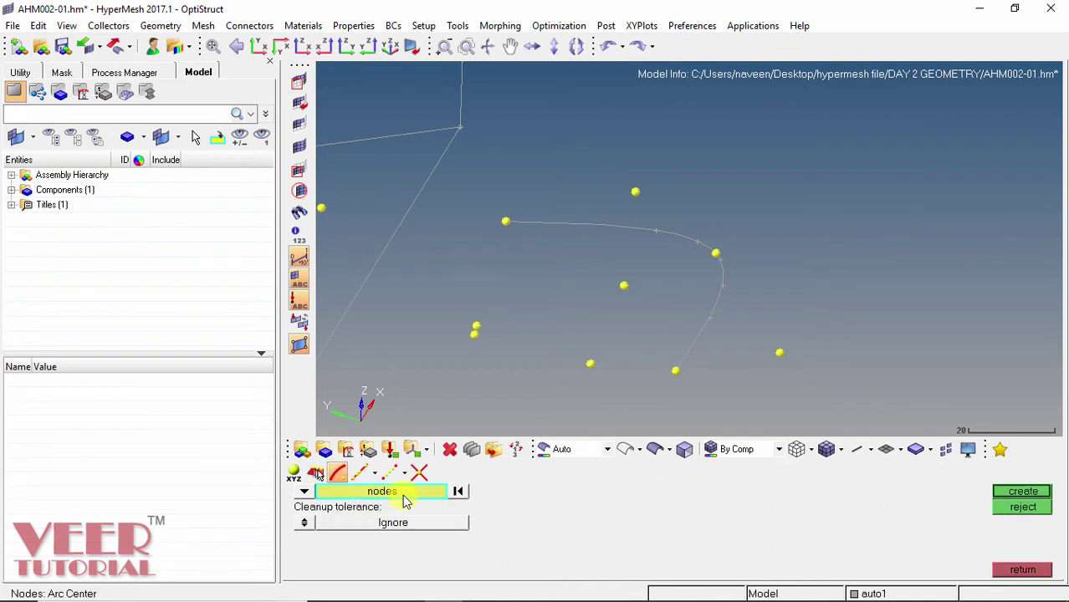
click(505, 223)
click(713, 253)
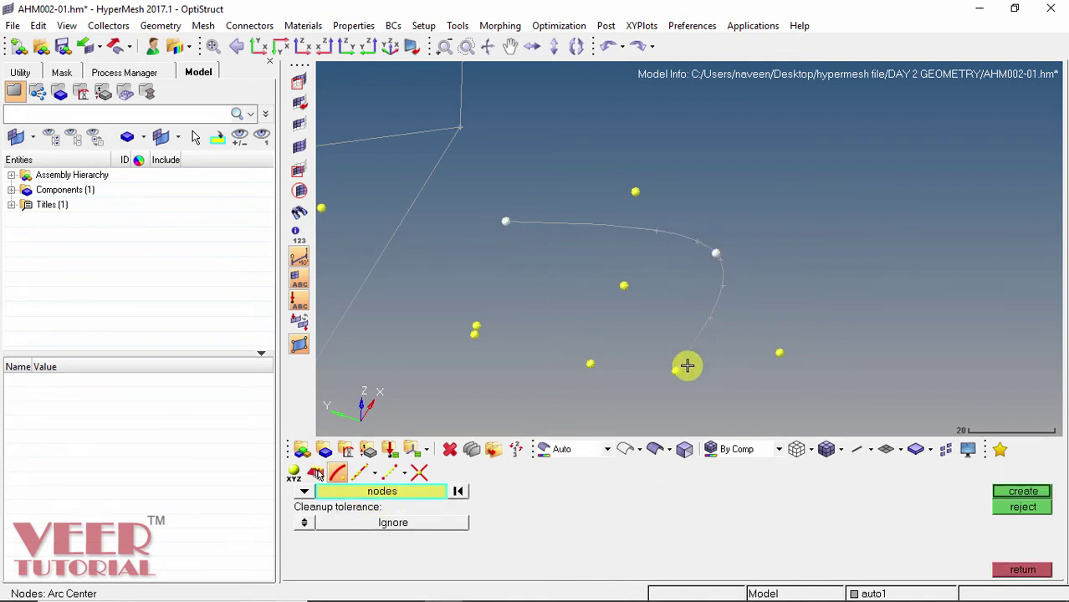
click(676, 371)
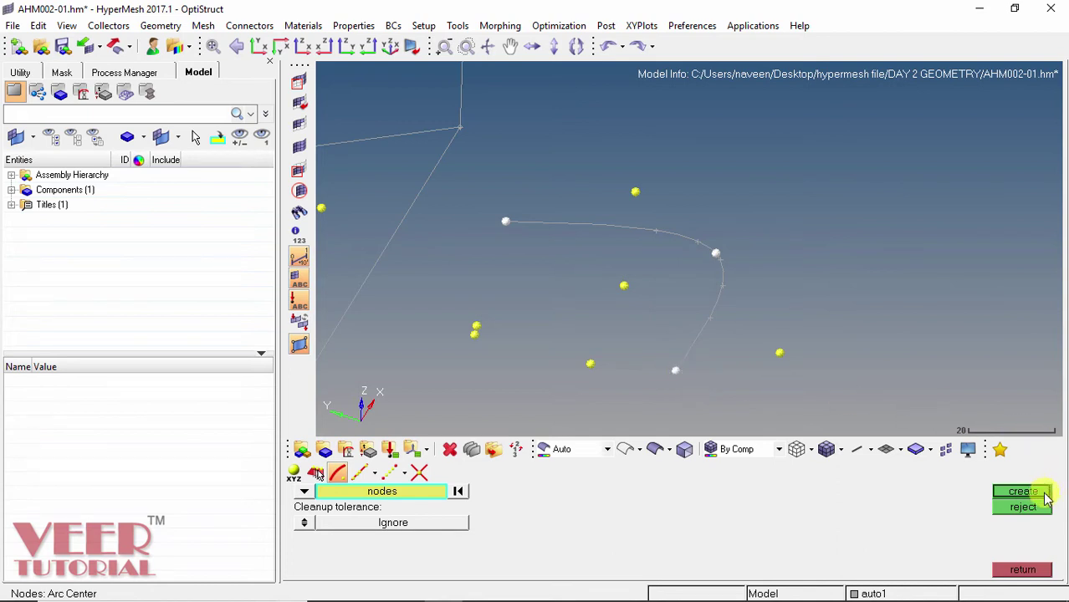
click(1010, 492)
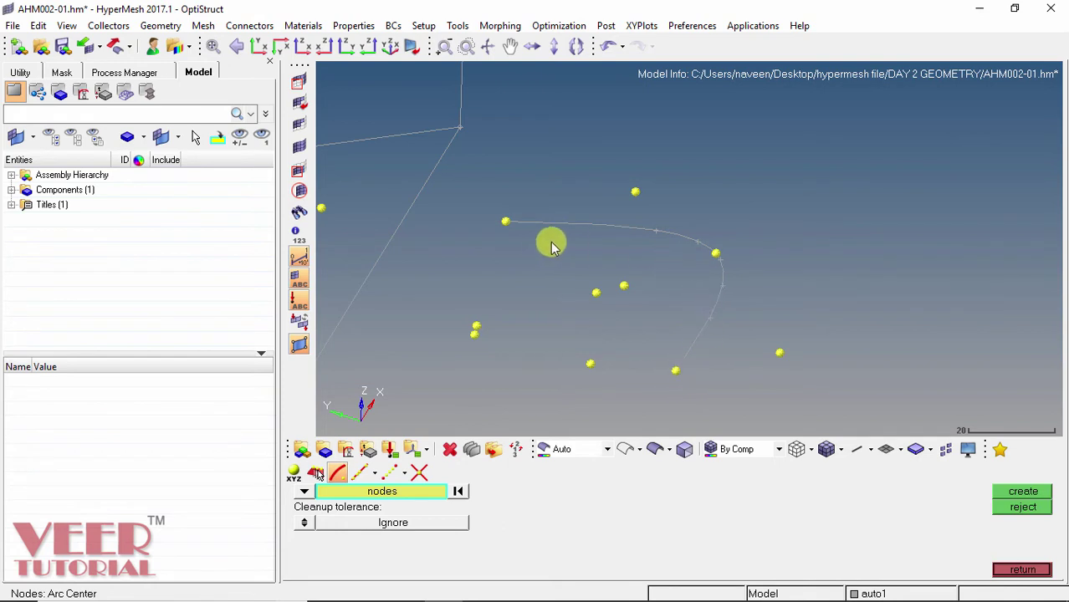
click(1024, 507)
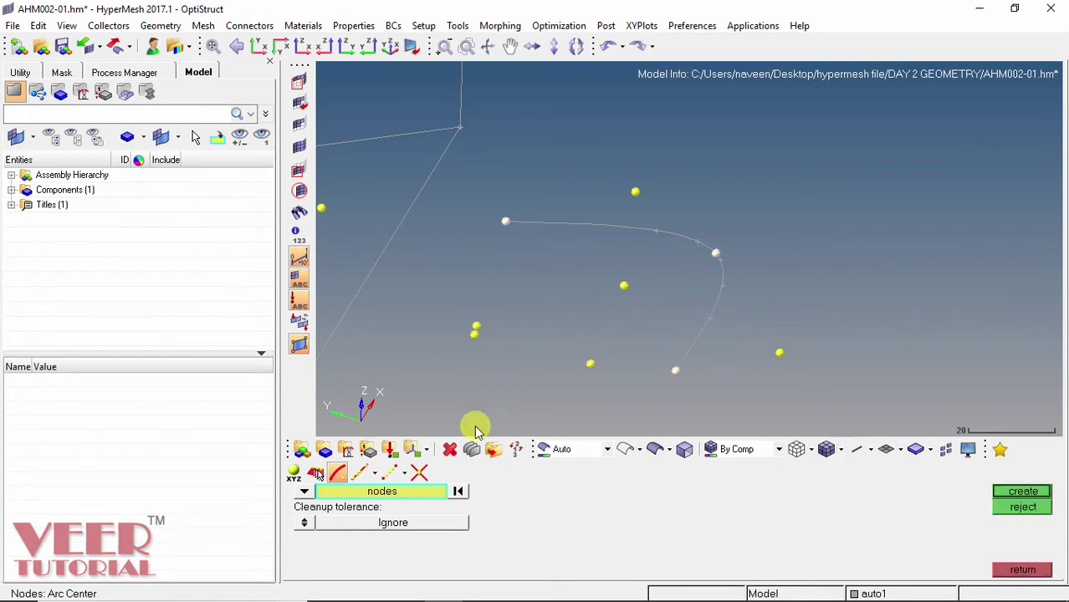
click(375, 476)
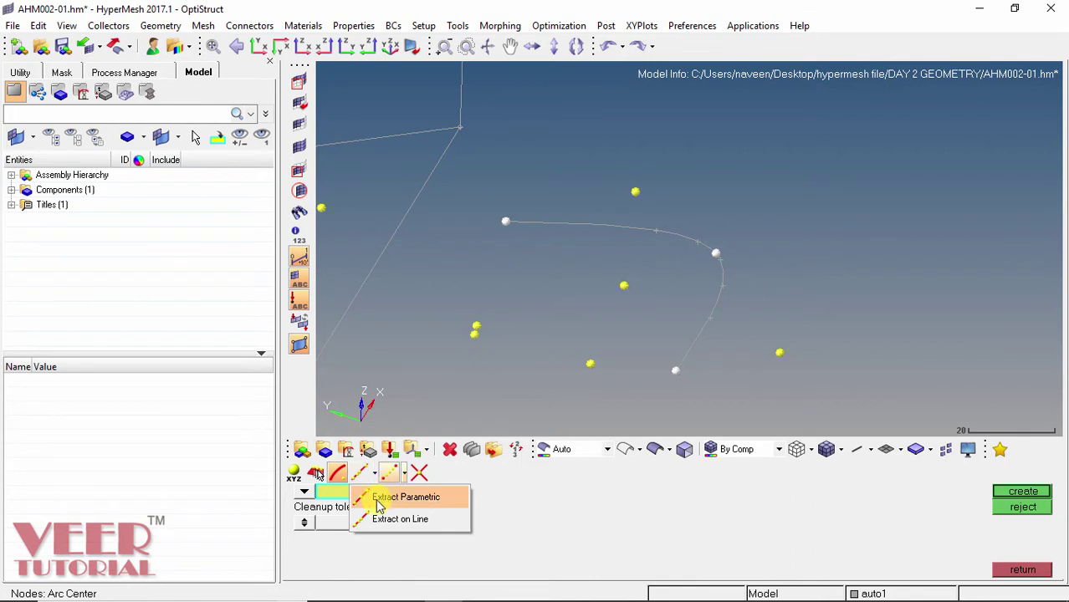
Step: Extract five parametric nodes on the rectangle's left vertical line, then reject them
click(421, 499)
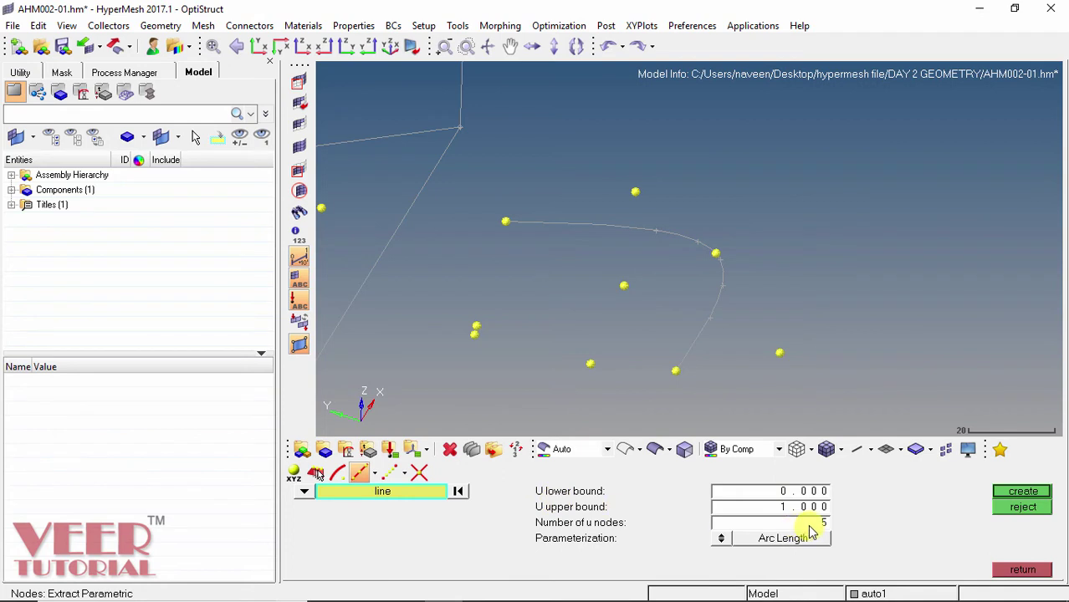
click(304, 491)
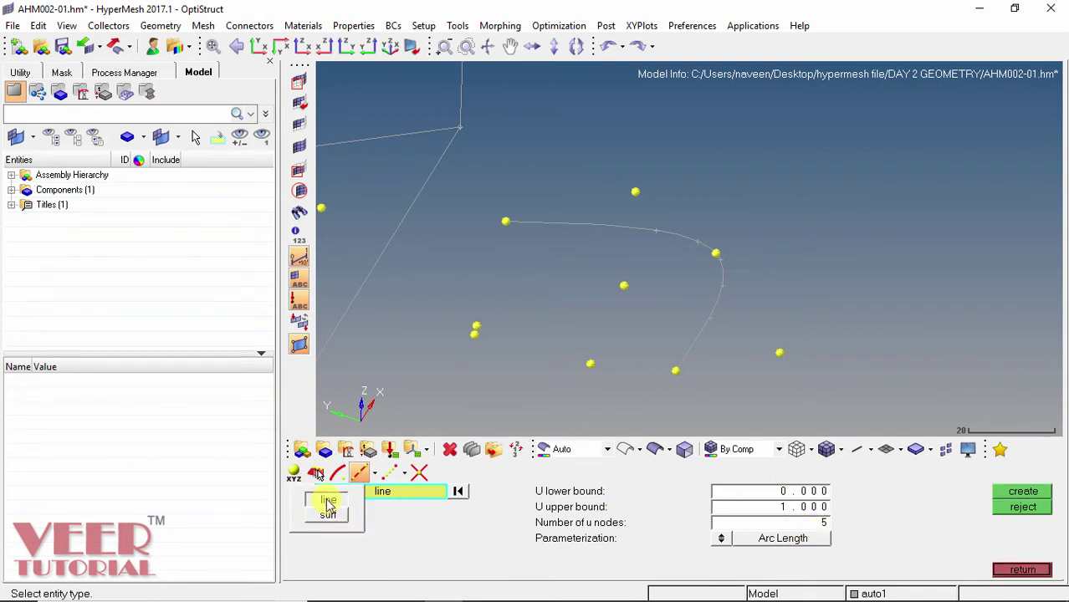
click(327, 500)
scroll(652, 332, down, 3)
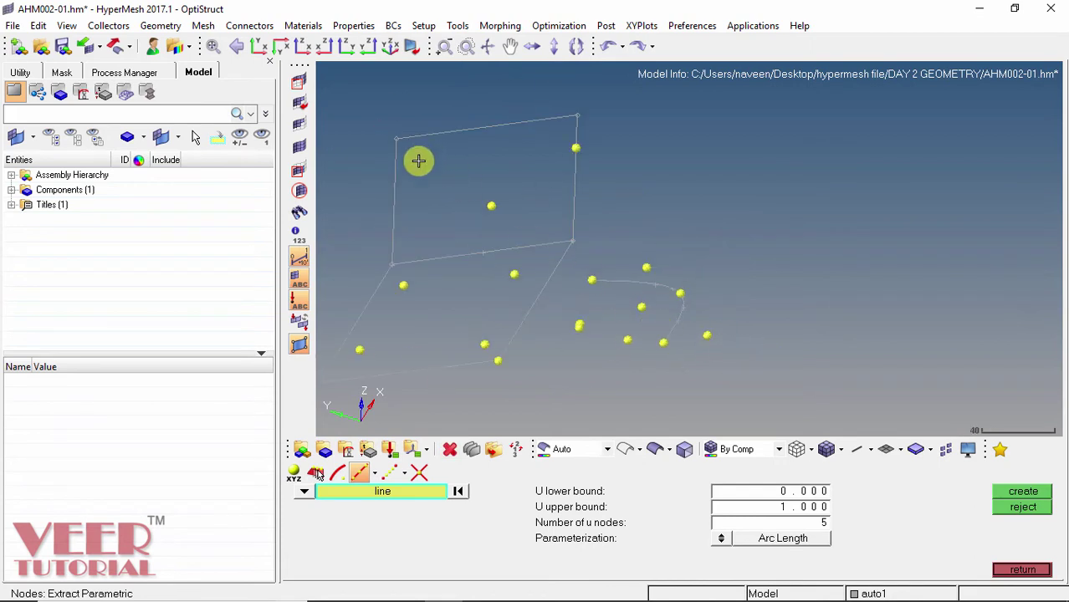
scroll(339, 190, up, 5)
scroll(481, 212, down, 2)
click(479, 210)
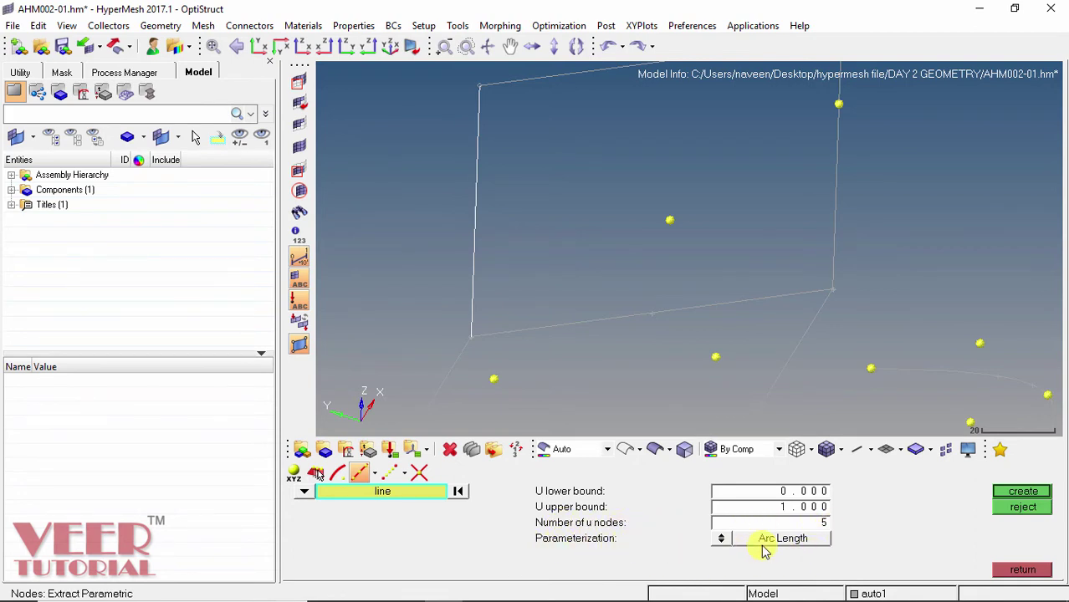
click(1022, 495)
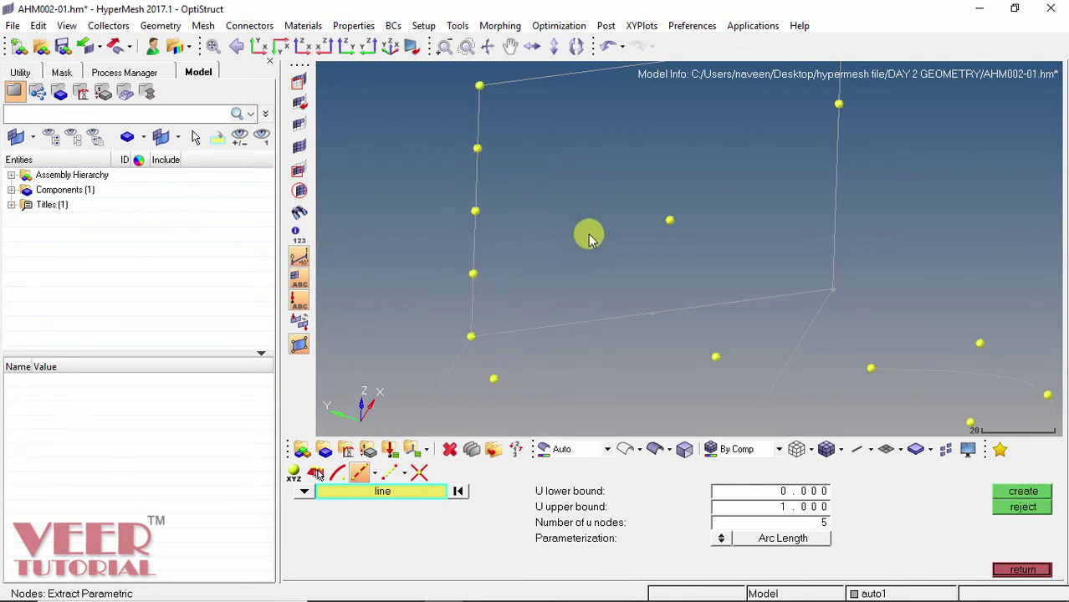
click(1015, 508)
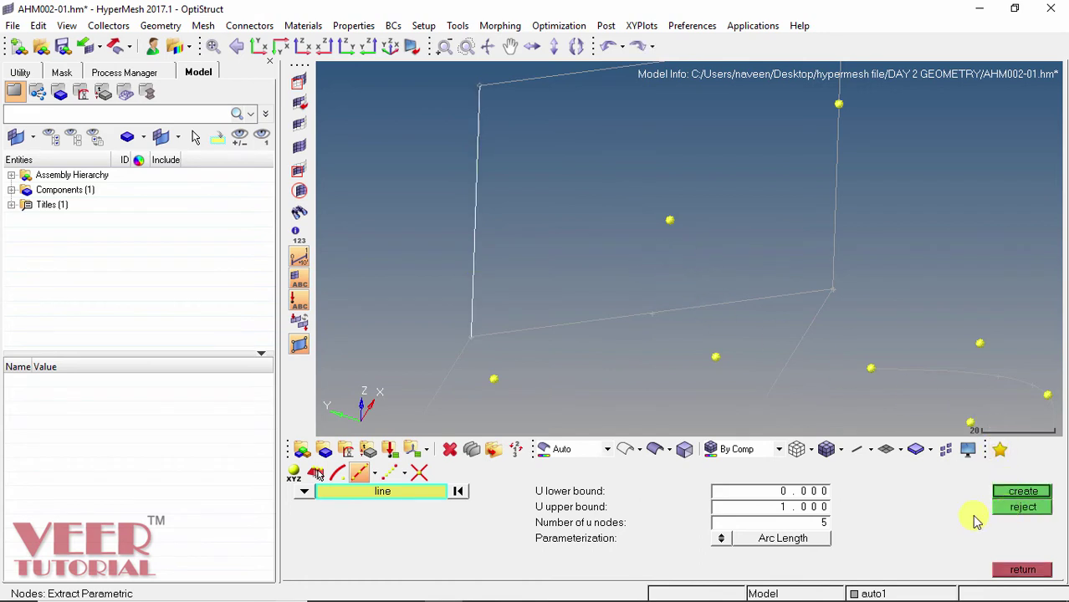
click(376, 475)
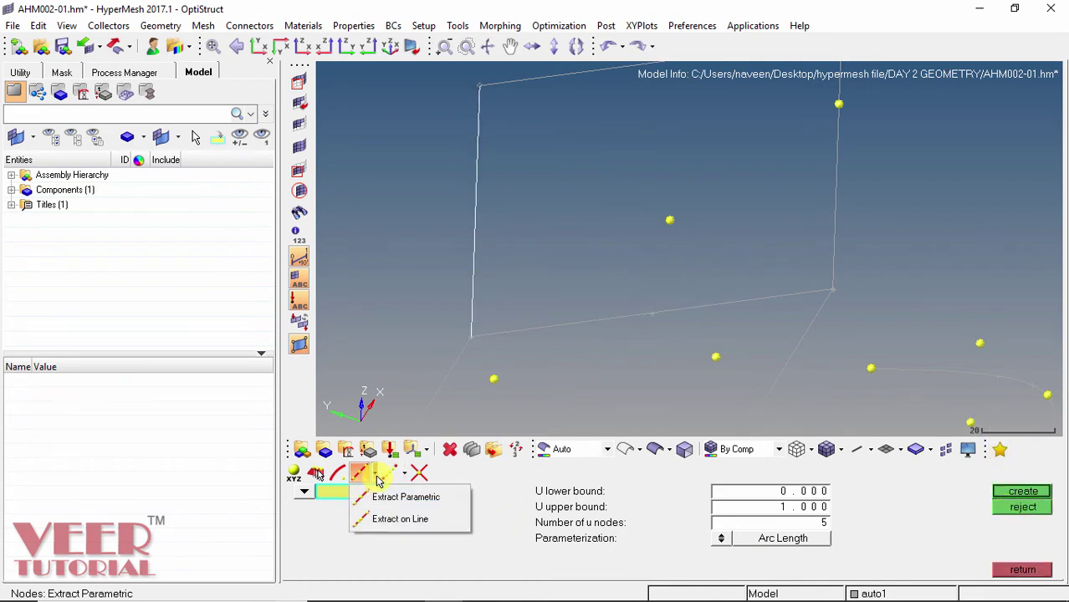
click(369, 520)
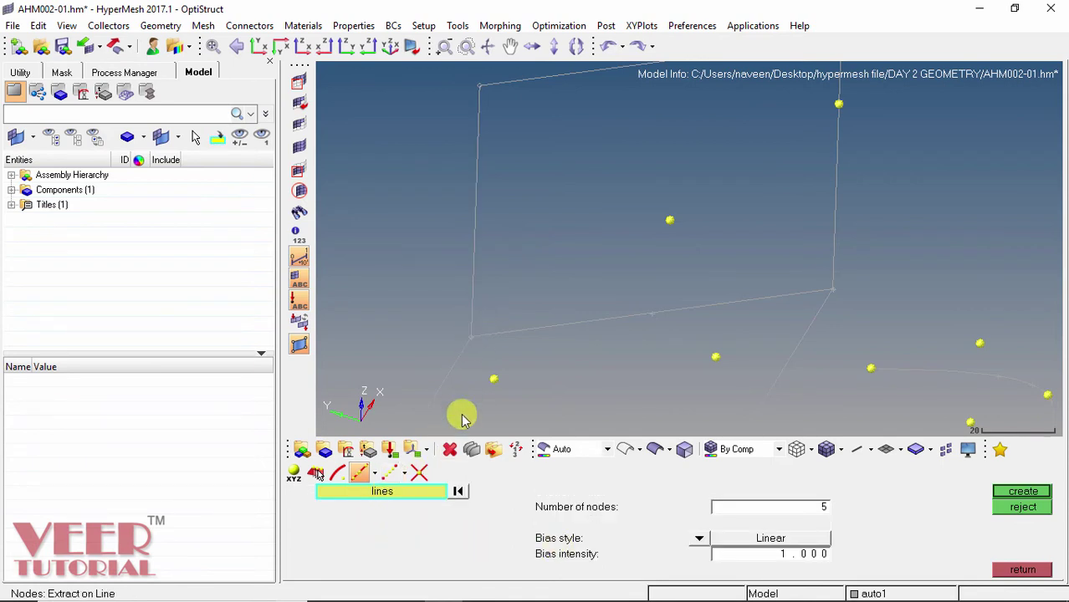
Step: Extract 5 nodes along the left vertical line with Linear bias, intensity 1.000, then reject them
click(385, 493)
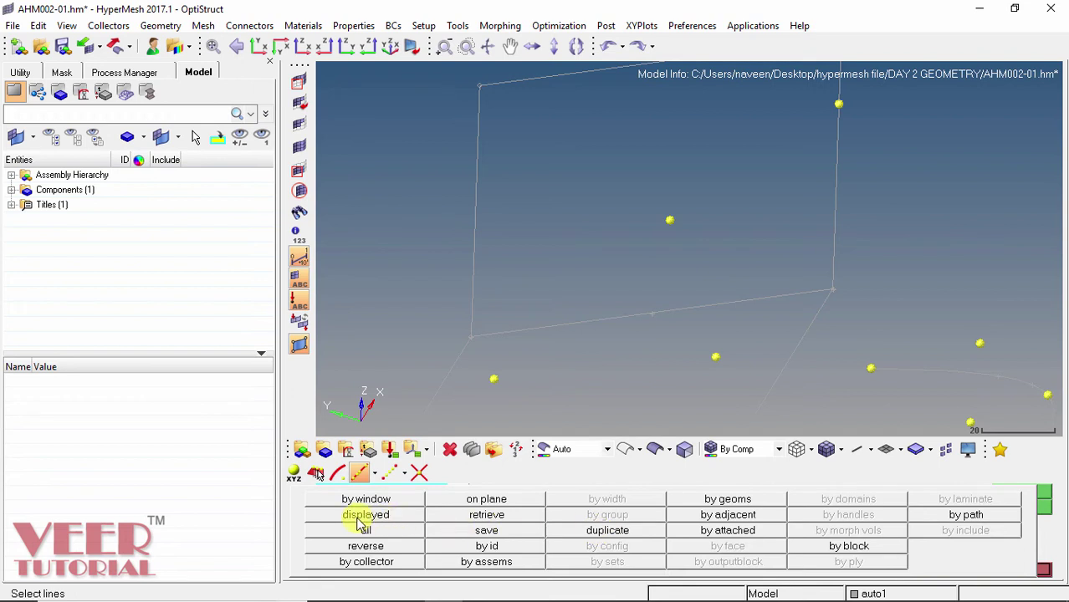
click(471, 222)
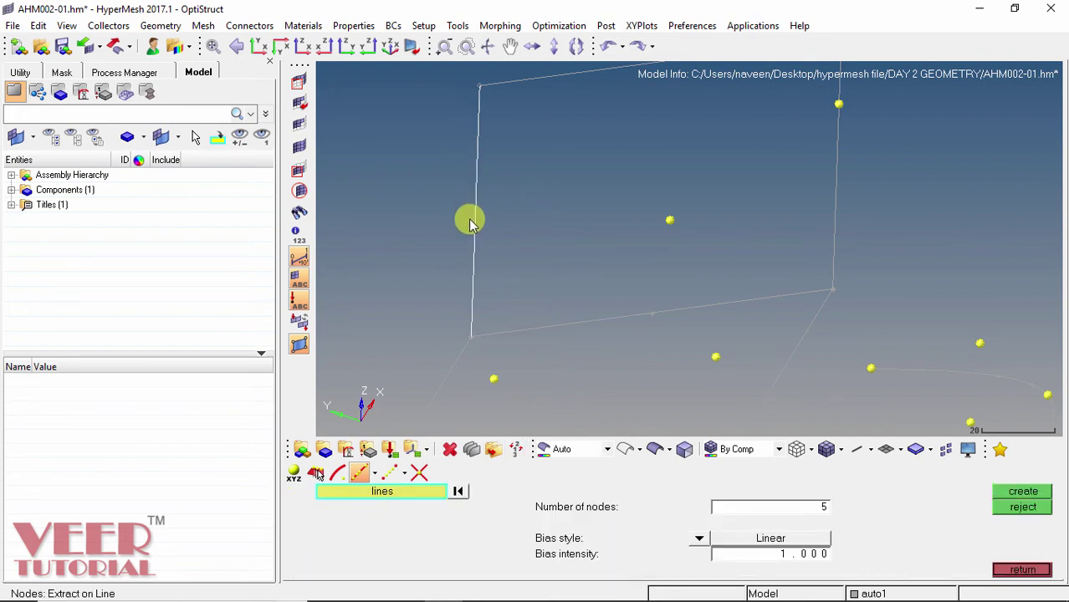
click(819, 508)
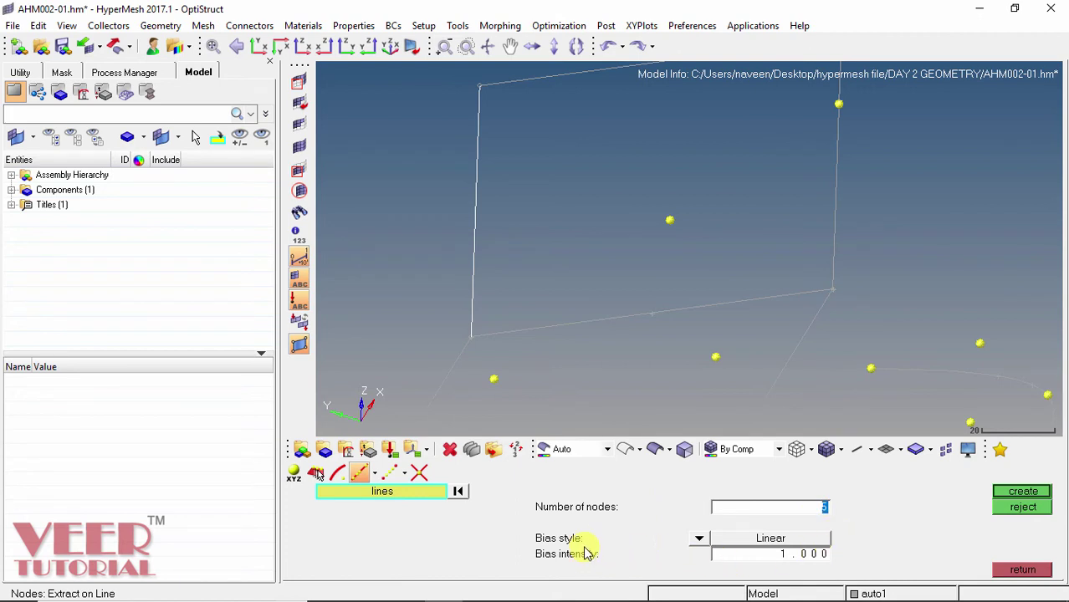
click(698, 541)
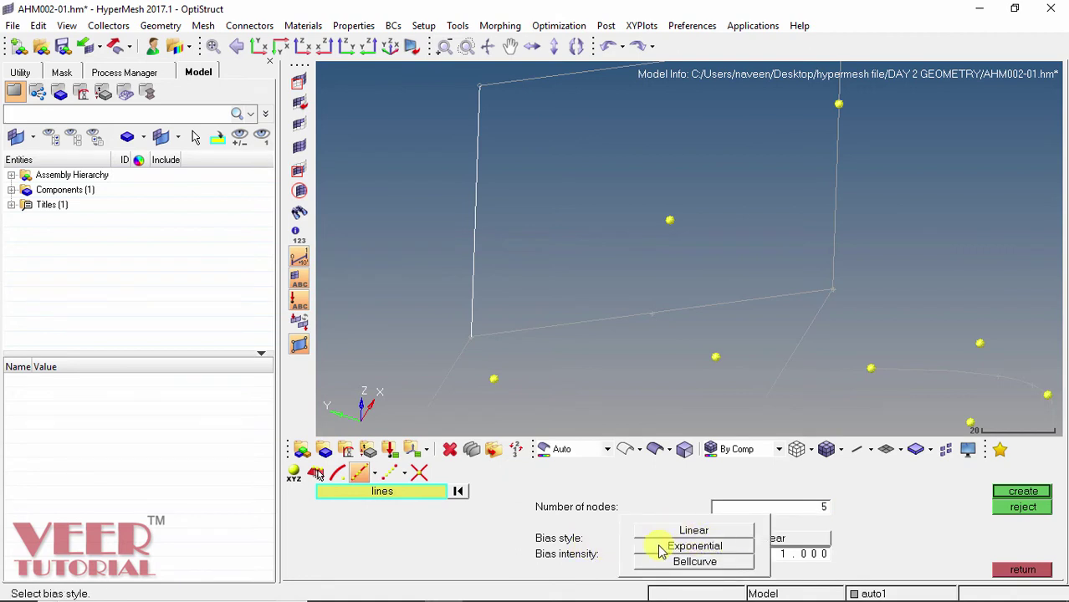
click(787, 566)
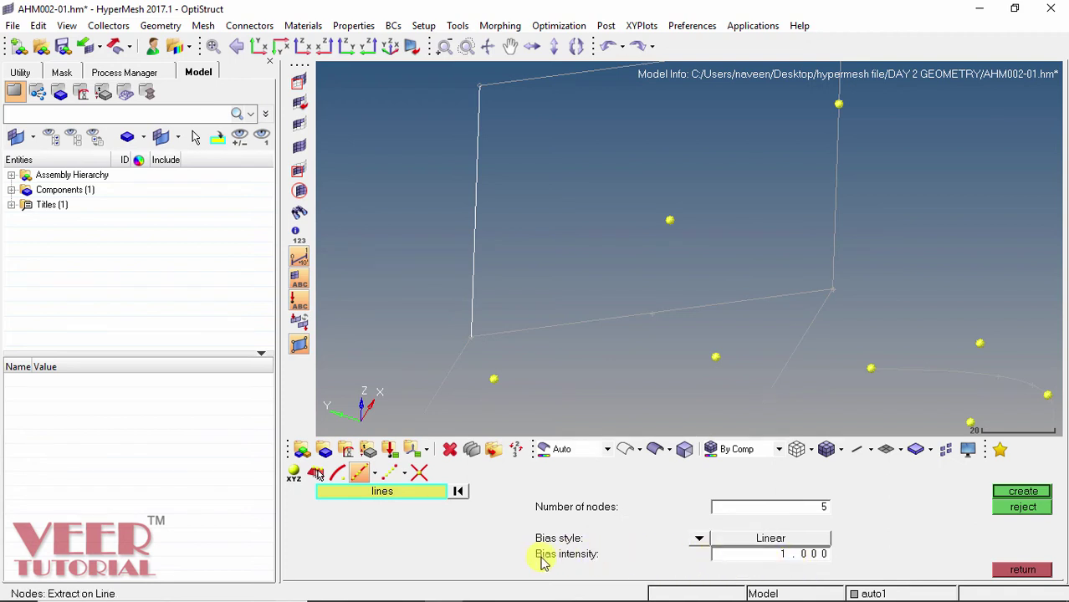
click(781, 555)
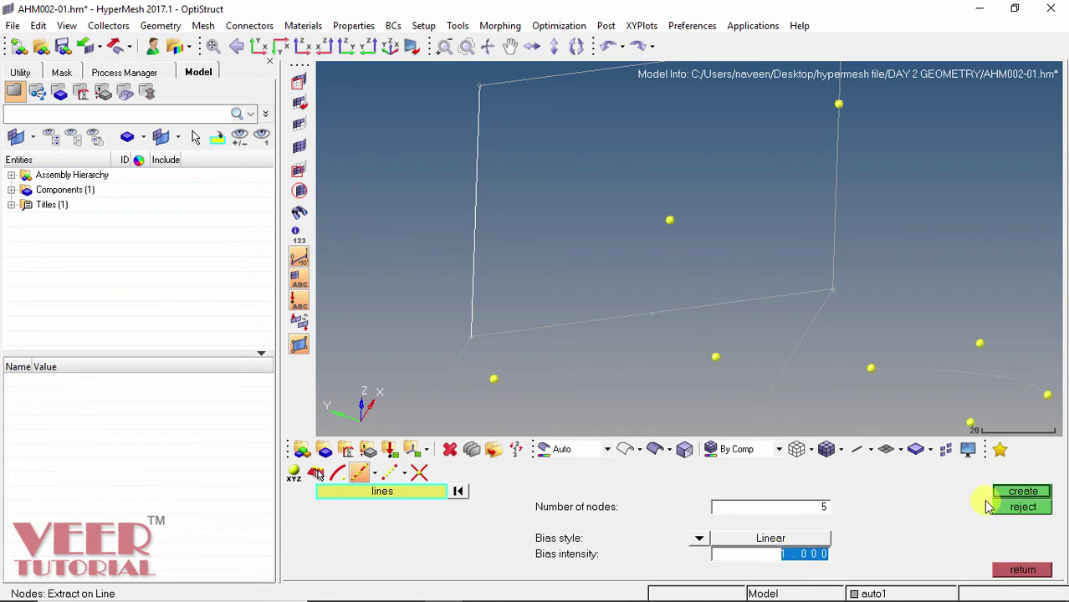
click(1017, 492)
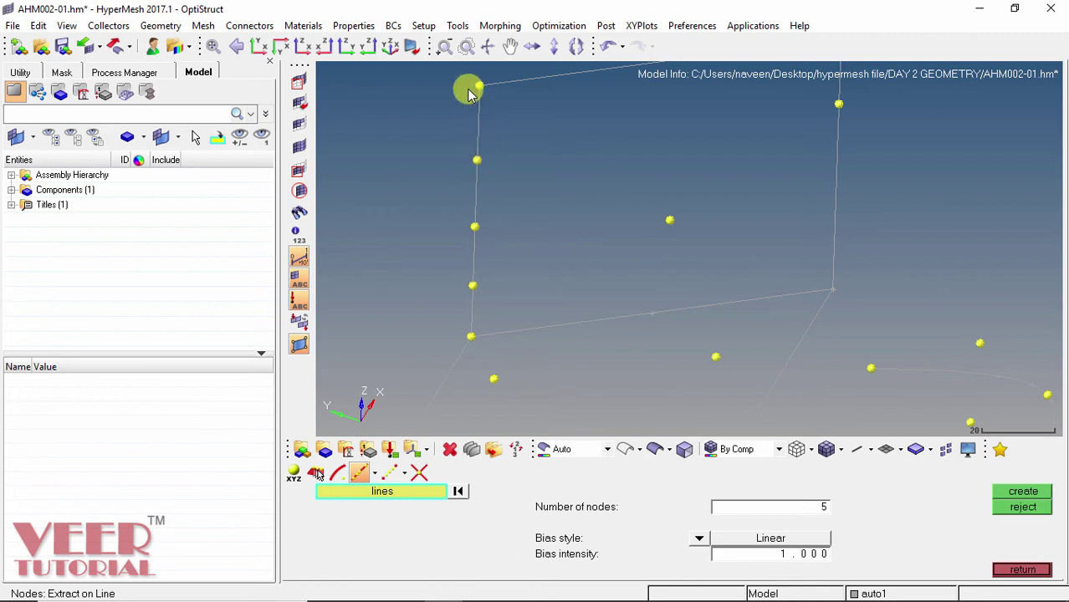
click(1027, 508)
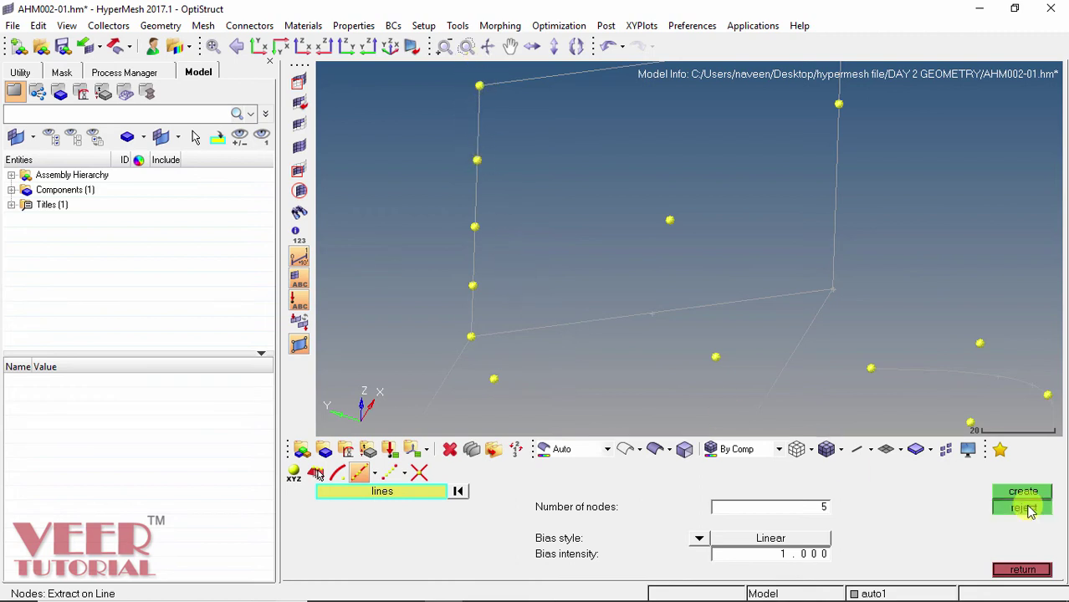
click(407, 475)
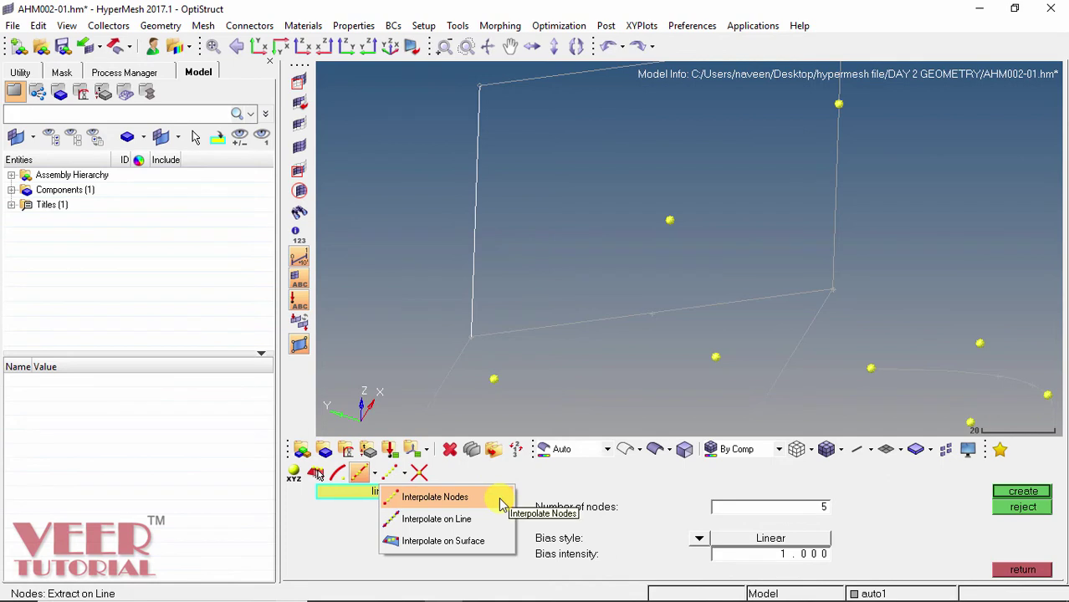
Step: Interpolate 2 nodes between the centre node and the right-edge node, then reject them
click(431, 498)
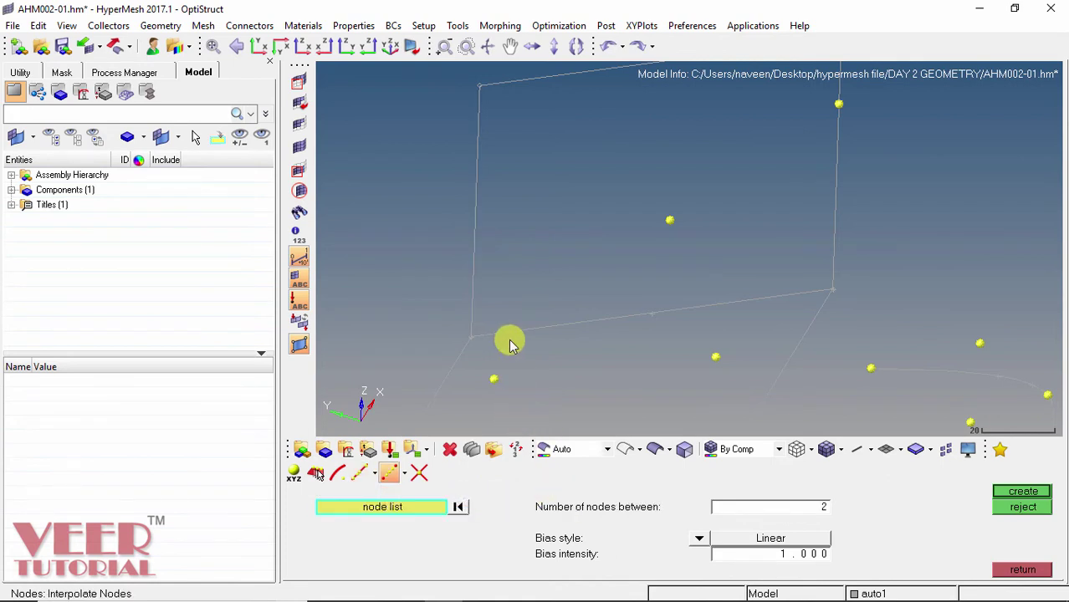
scroll(511, 342, down, 2)
scroll(704, 181, up, 2)
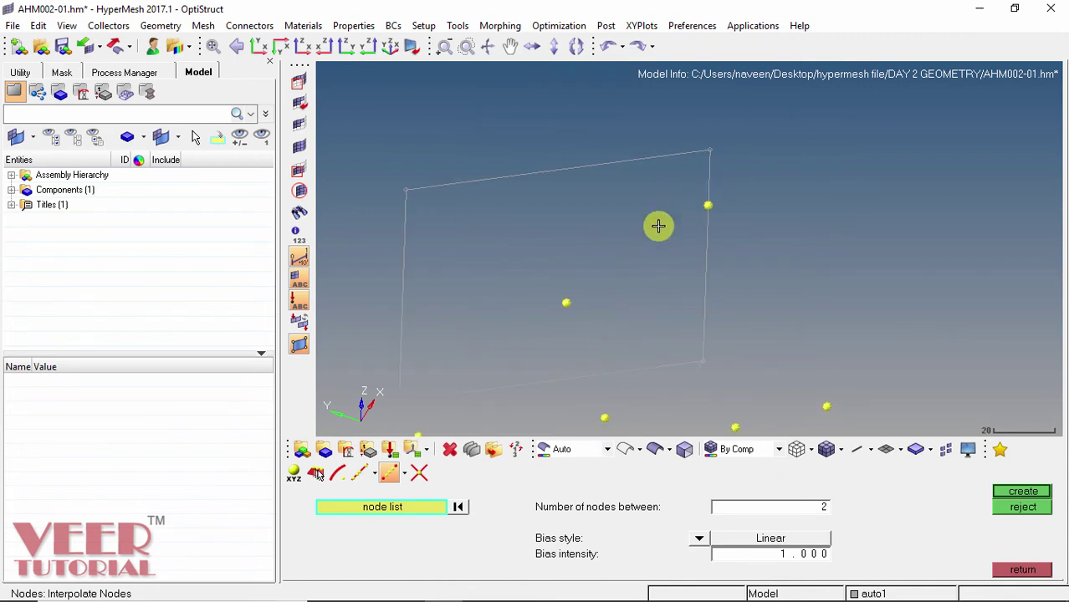
click(567, 306)
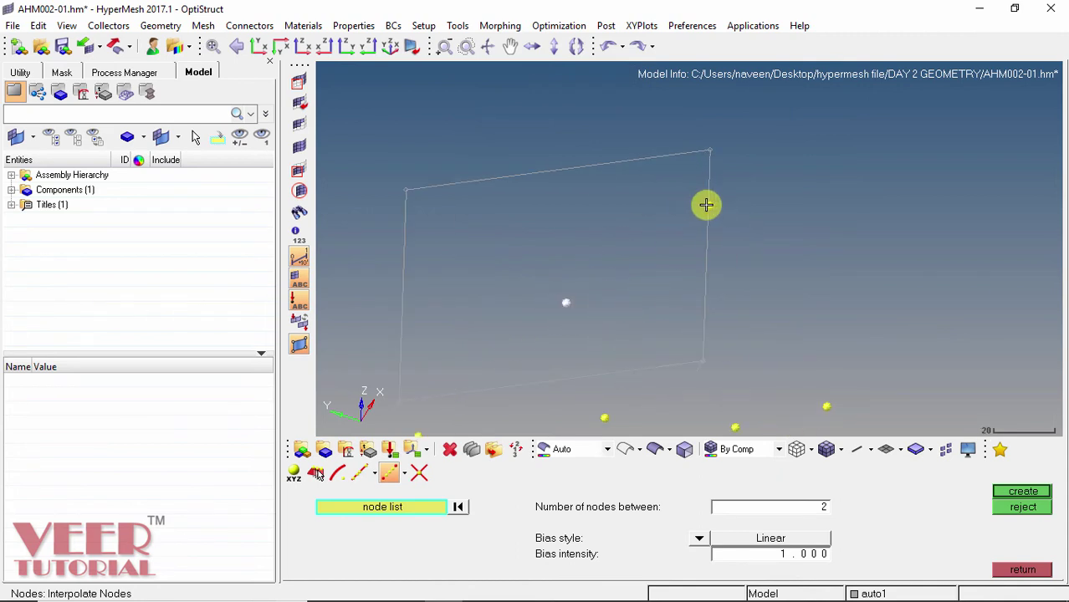
click(710, 204)
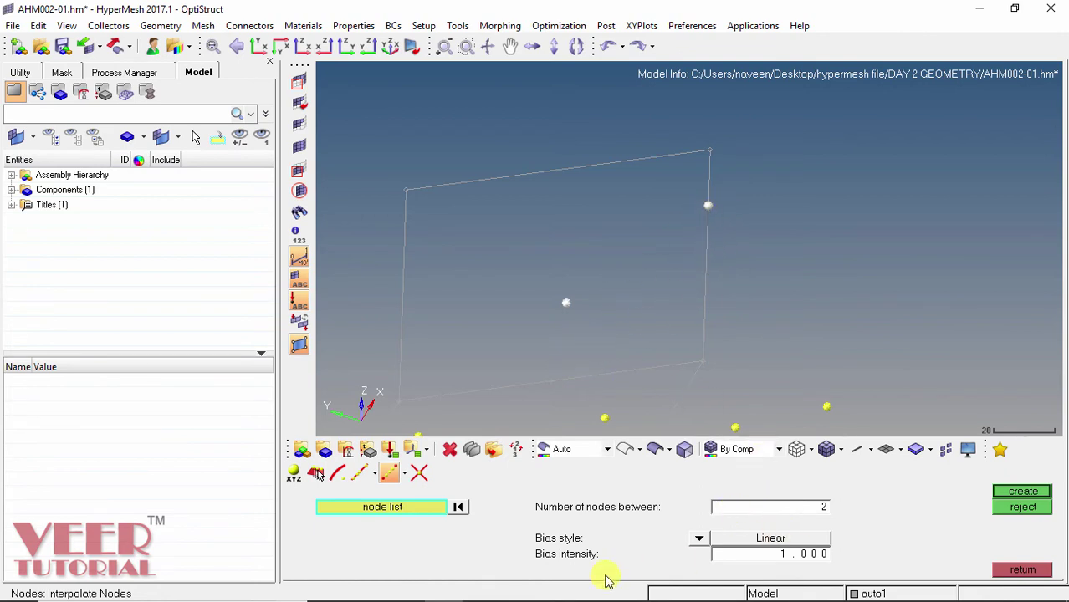
click(1022, 492)
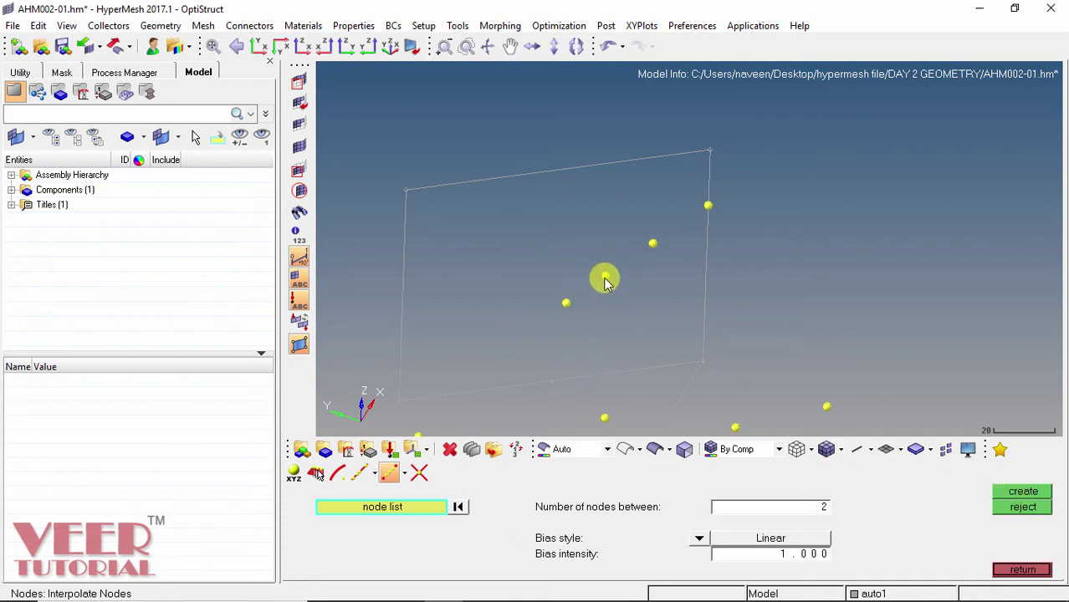
ctrl+drag(583, 311, 608, 328)
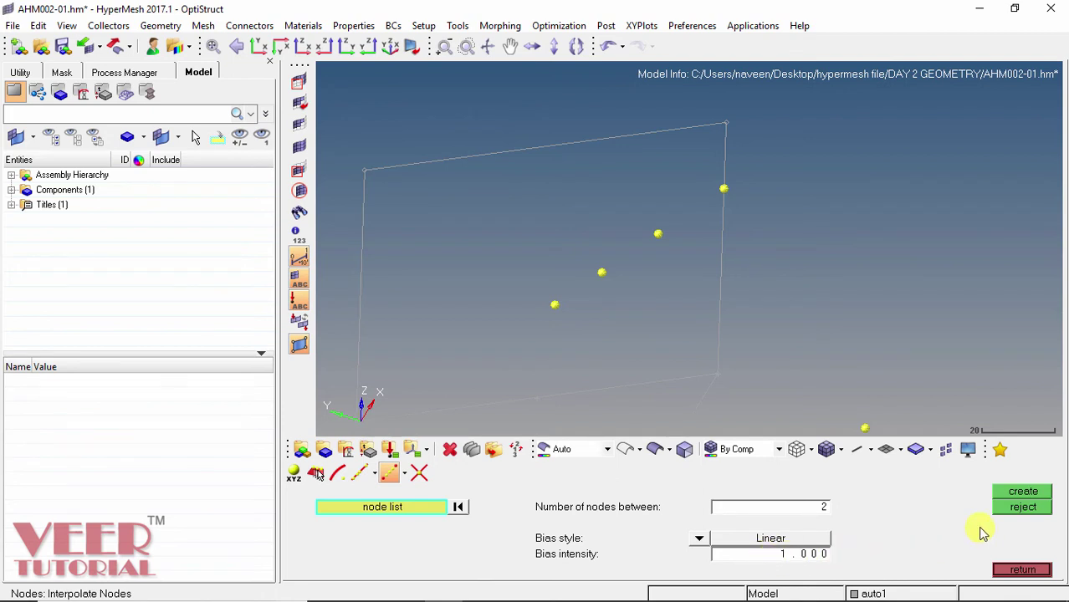
click(1023, 508)
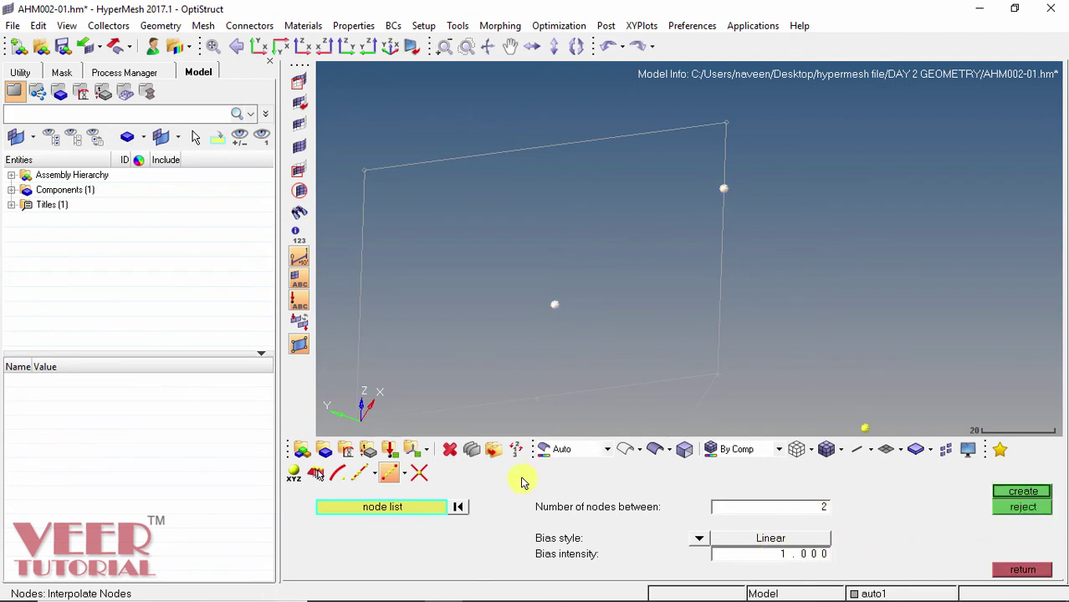
Step: Select the Interpolate on Line method and fit the whole model in view
click(401, 477)
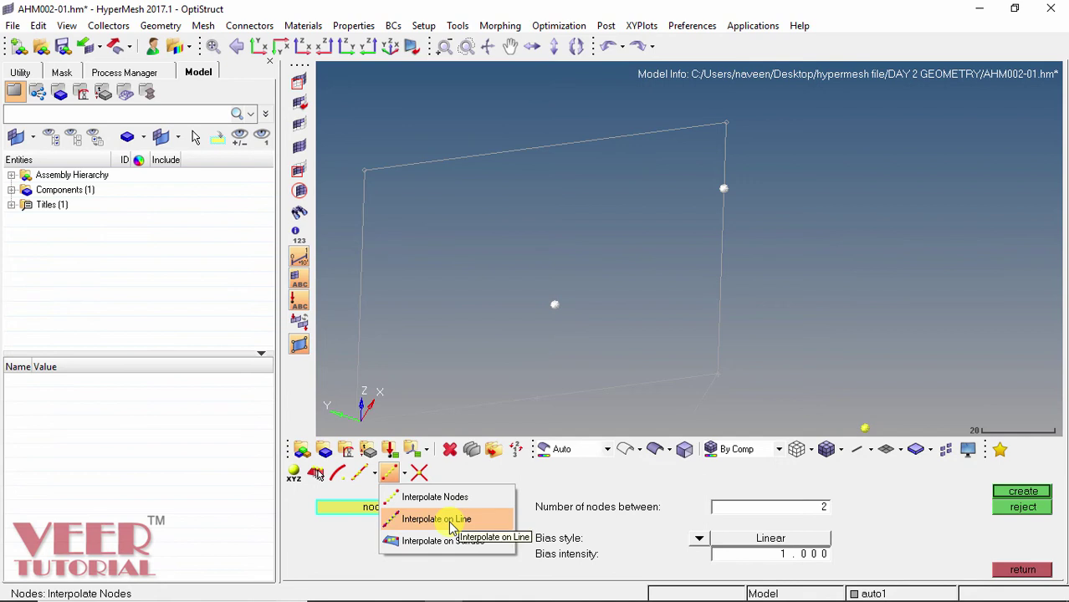
click(452, 521)
ctrl+drag(732, 217, 745, 196)
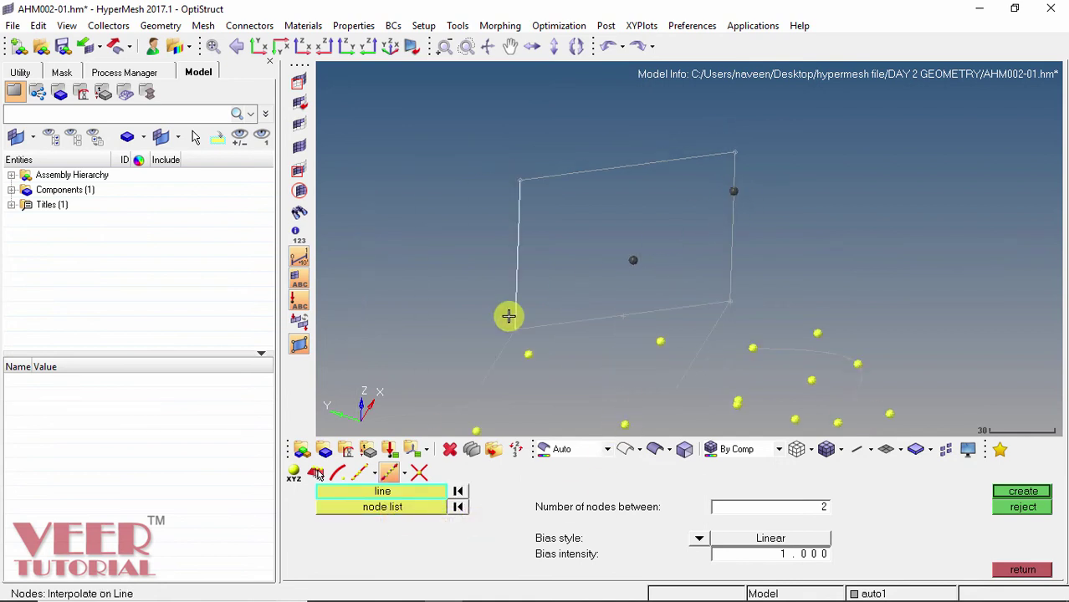
ctrl+drag(478, 332, 461, 310)
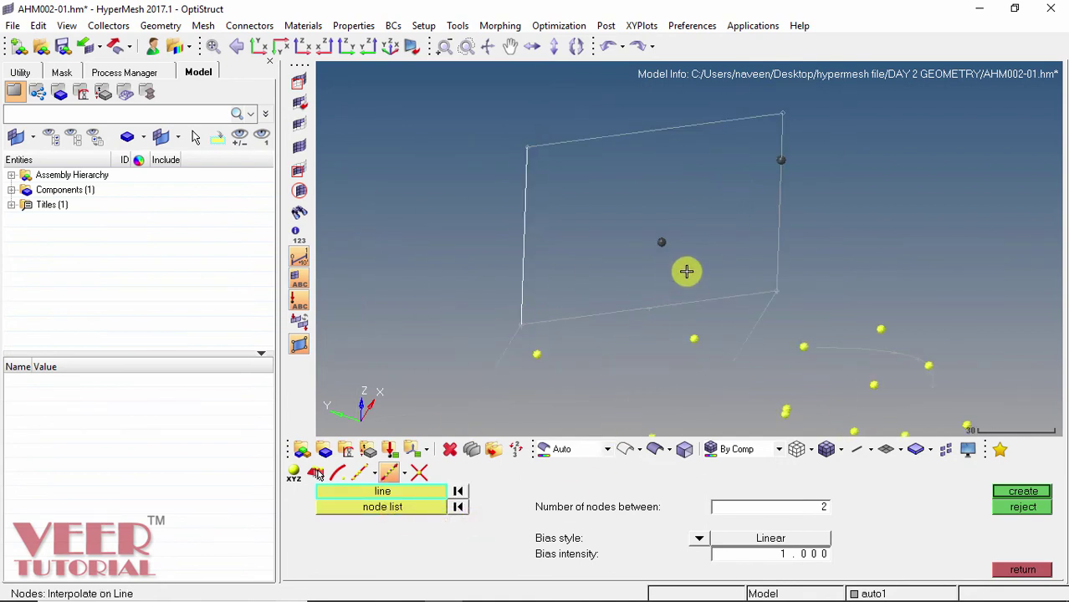
ctrl+drag(686, 271, 674, 265)
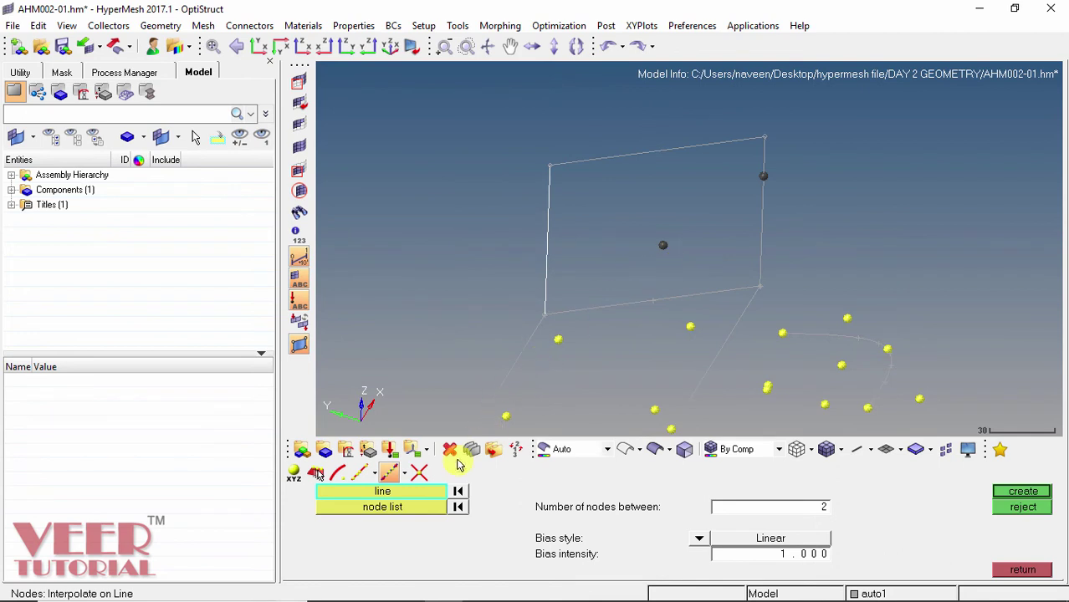
key(f)
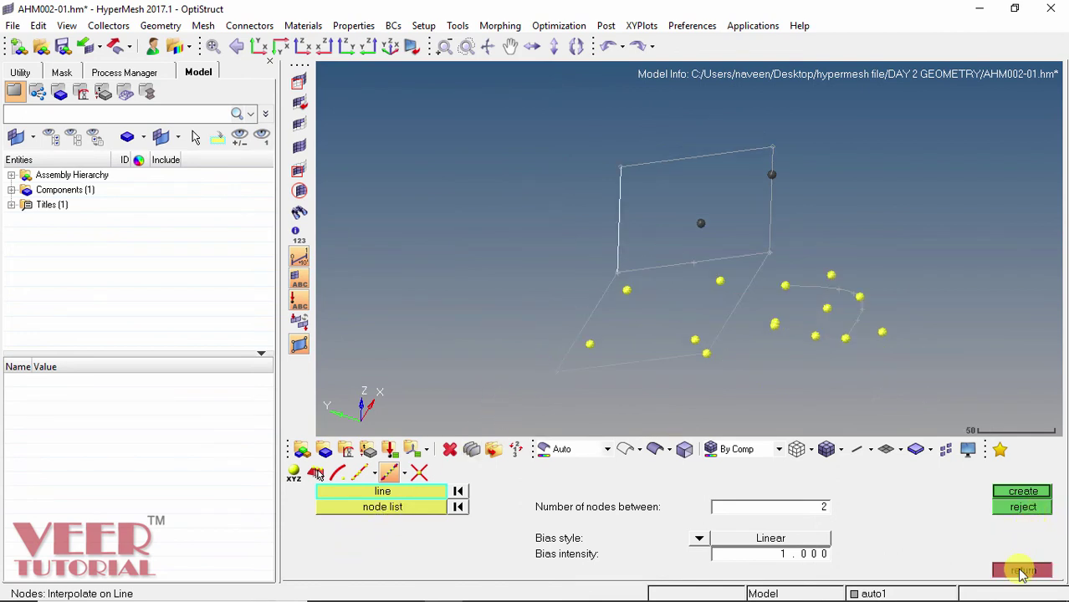
click(1021, 571)
click(373, 477)
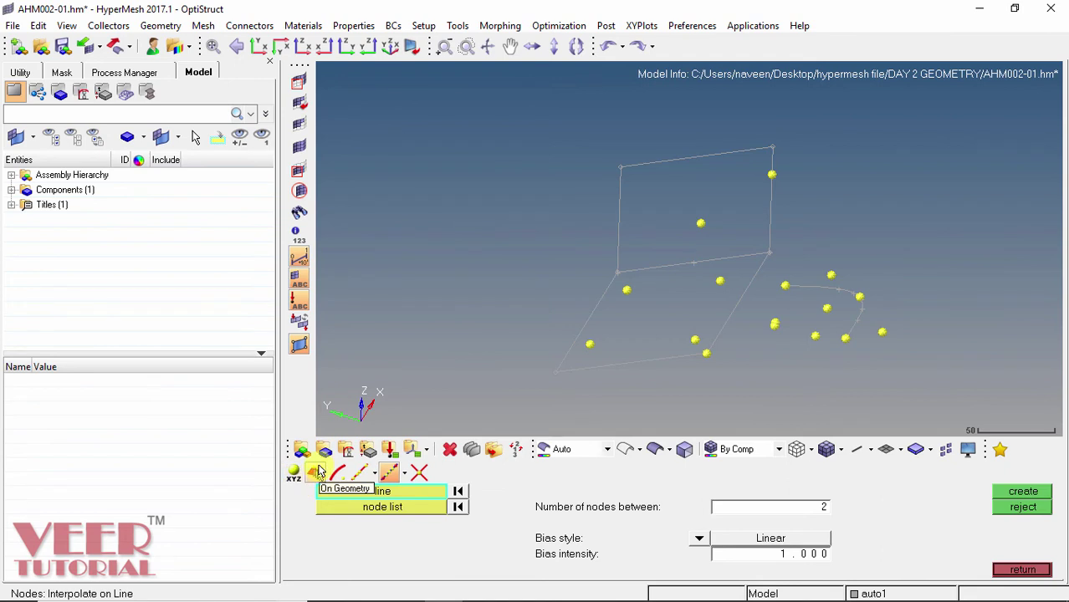
Step: Place two nodes on the left vertical line, near its bottom and top
click(315, 473)
scroll(640, 225, up, 3)
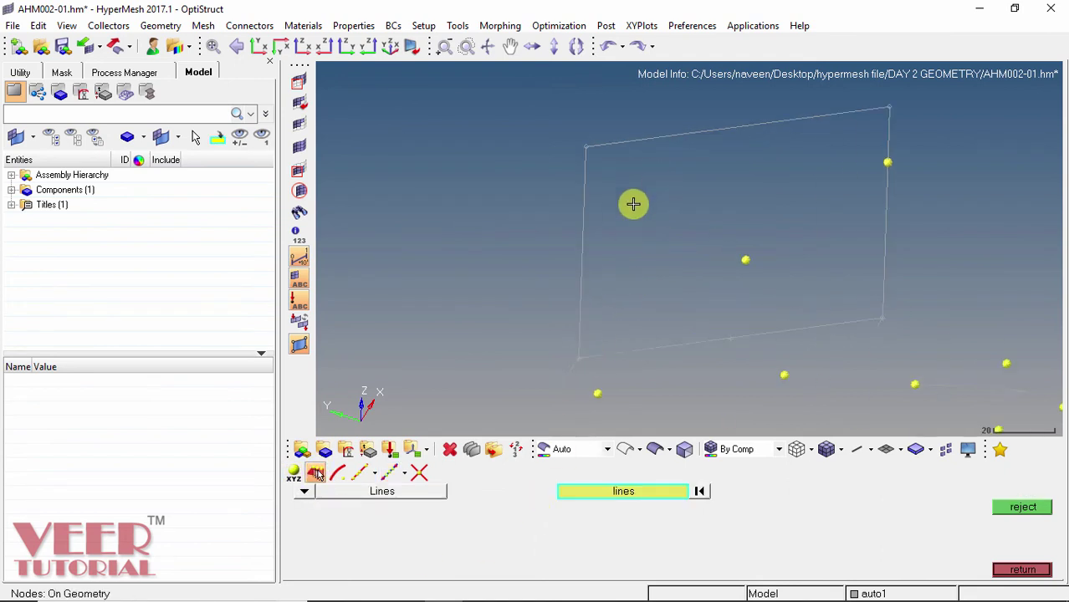
click(579, 333)
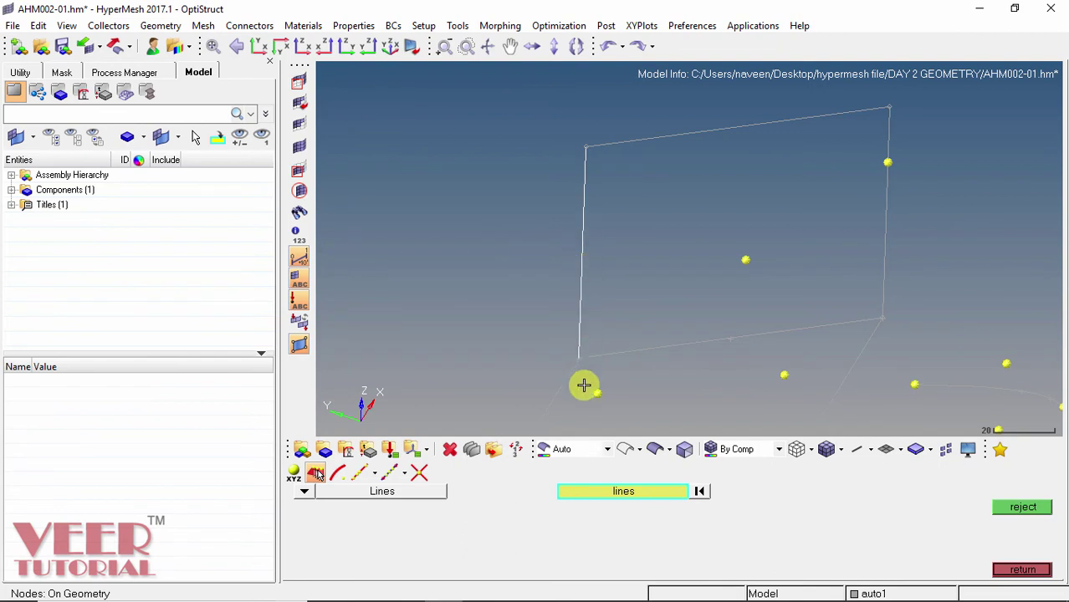
click(580, 329)
click(585, 186)
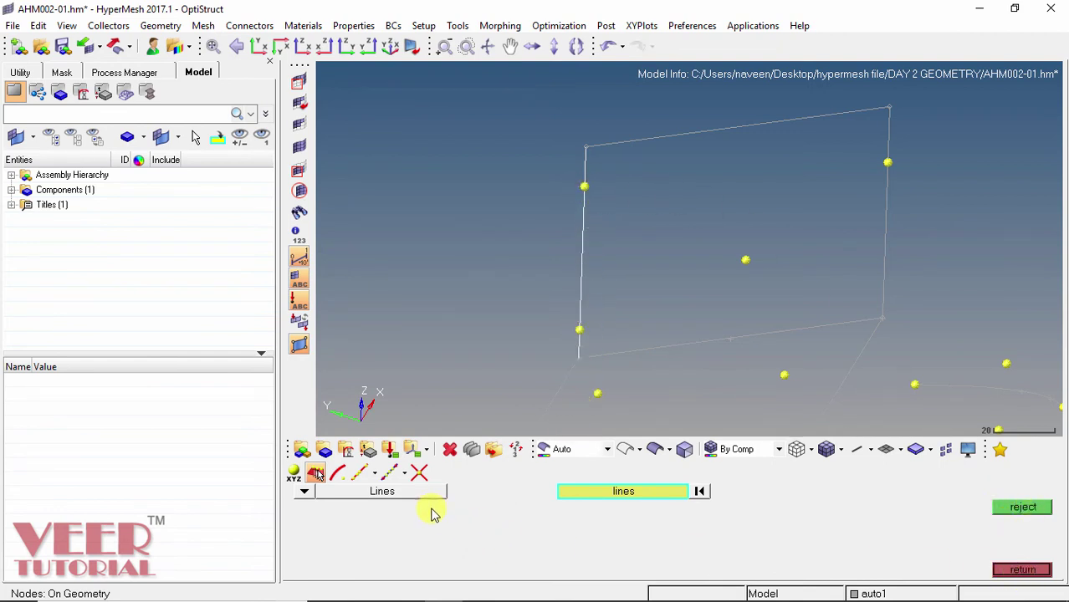
Step: Return to the node tools and bring up the interpolation method list
click(1018, 569)
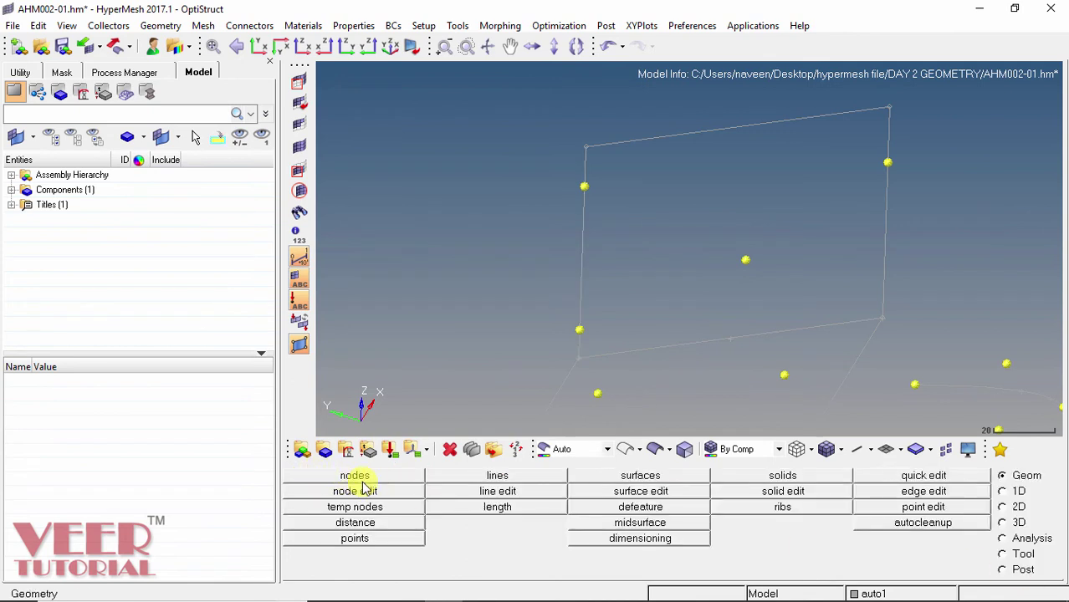
click(362, 480)
click(414, 474)
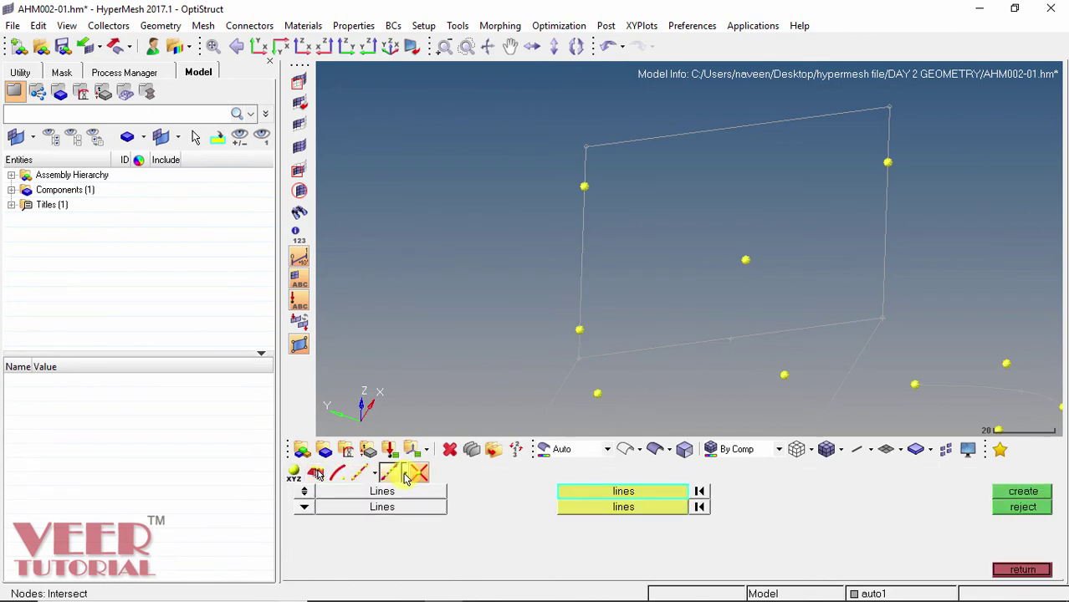
click(404, 473)
Step: Interpolate two nodes on the left vertical line between its lower and upper nodes
click(434, 520)
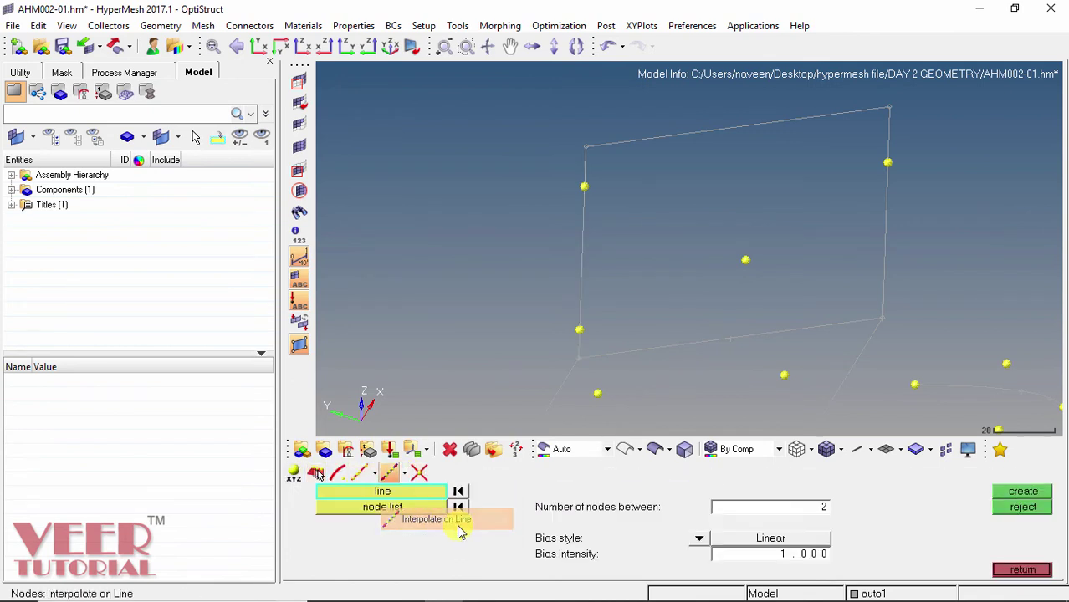
click(580, 248)
click(382, 506)
click(578, 330)
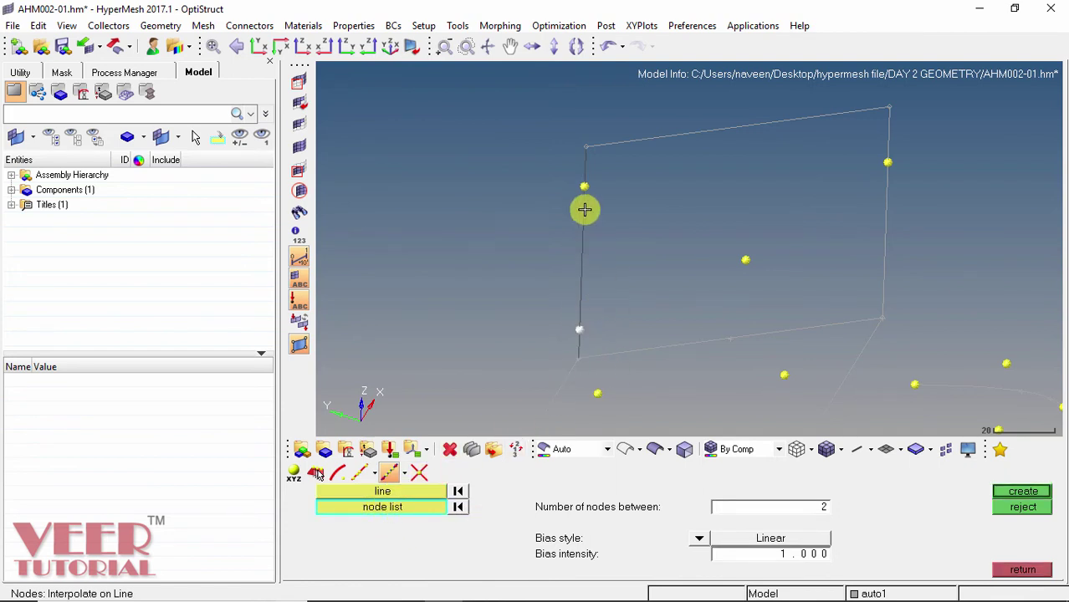
click(585, 192)
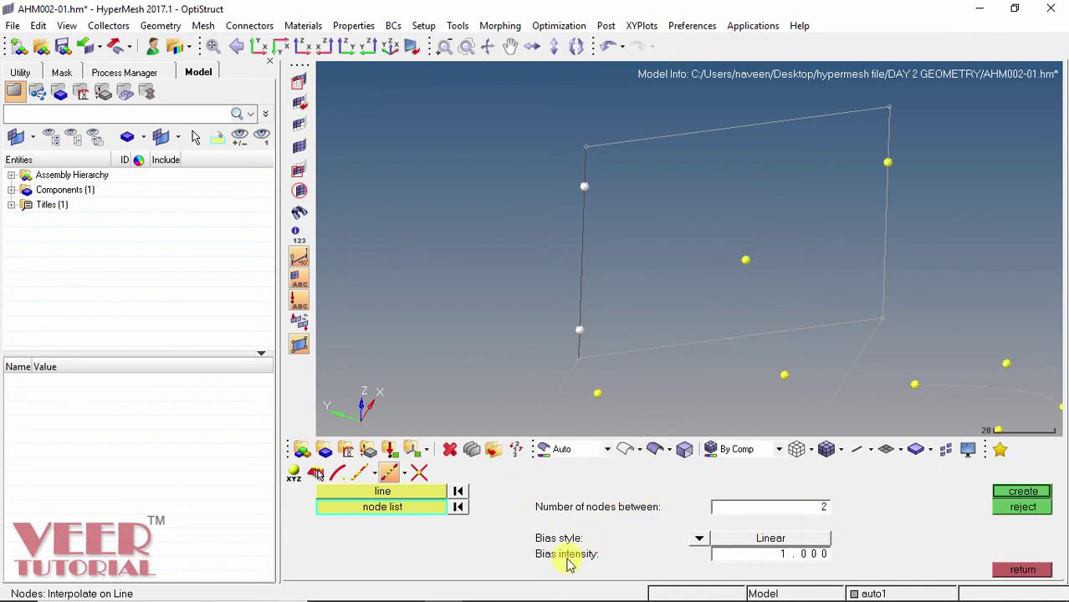
click(1022, 491)
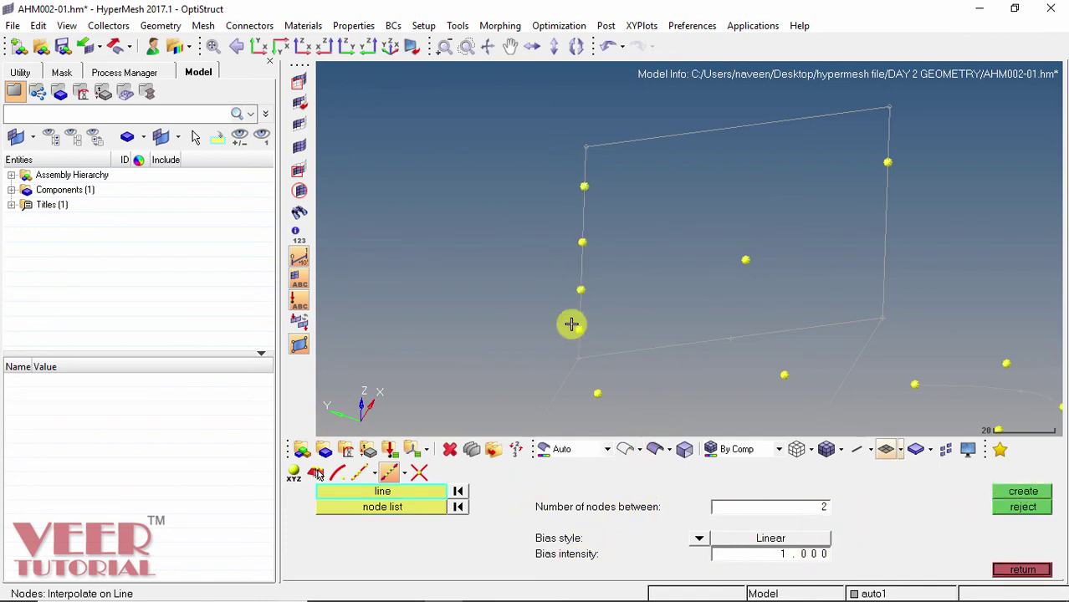
Step: Reject the interpolated nodes and clear the picked line and nodes
scroll(581, 335, up, 2)
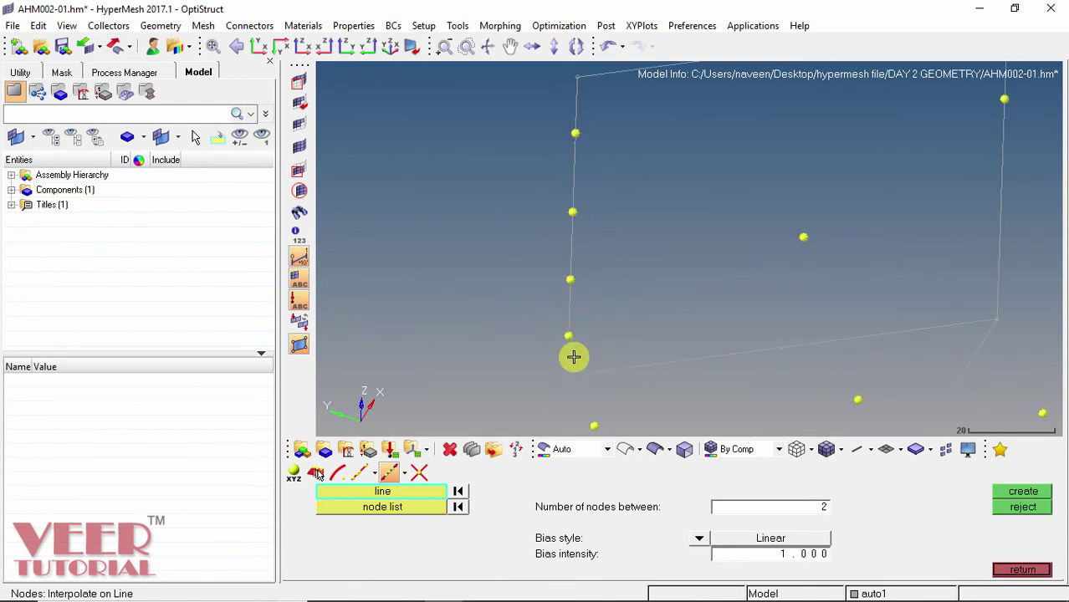
click(1022, 492)
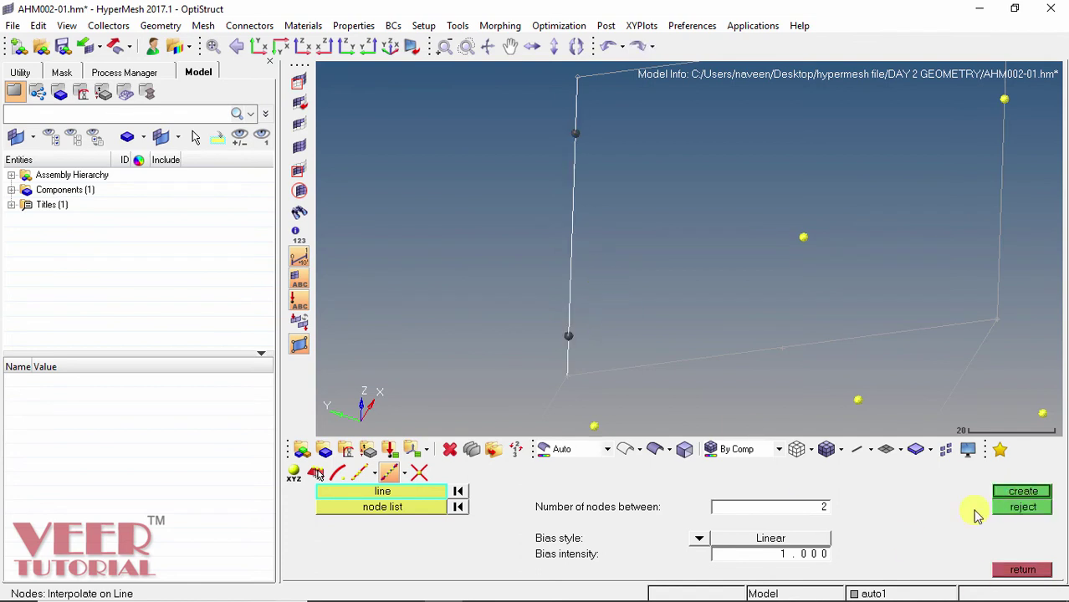
click(407, 475)
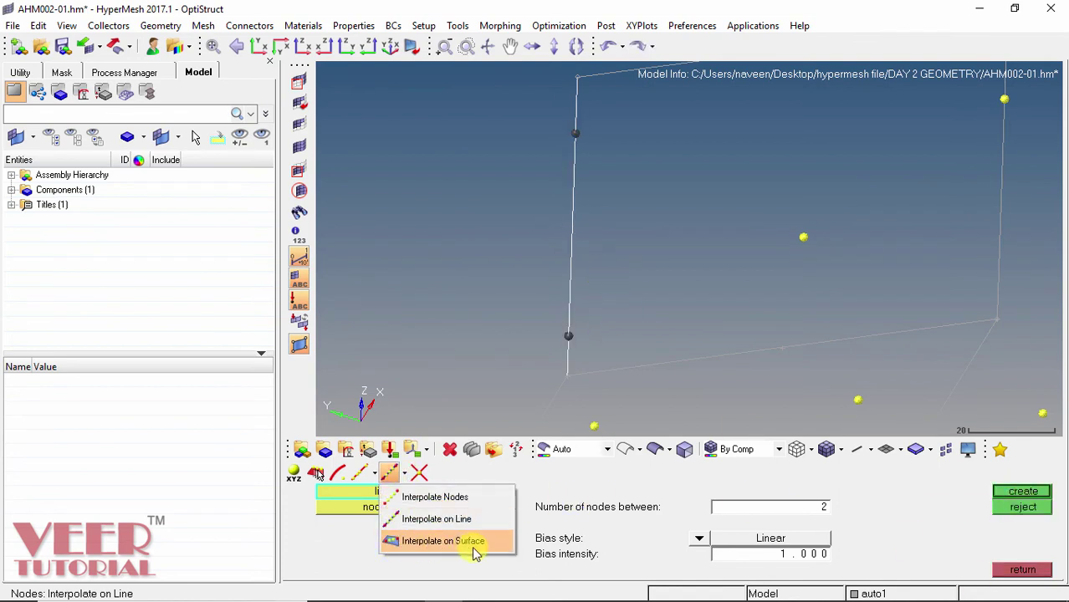
click(434, 563)
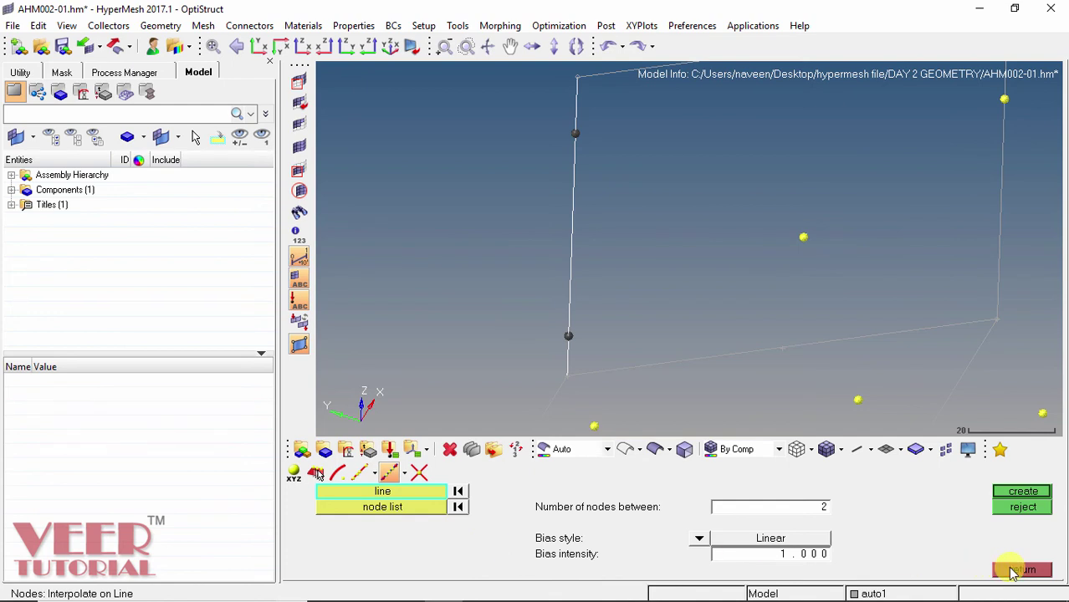
click(1021, 507)
Step: Rotate the model, switch to Shaded Geometry and Surface Edges display, and reopen the node tools
click(1020, 570)
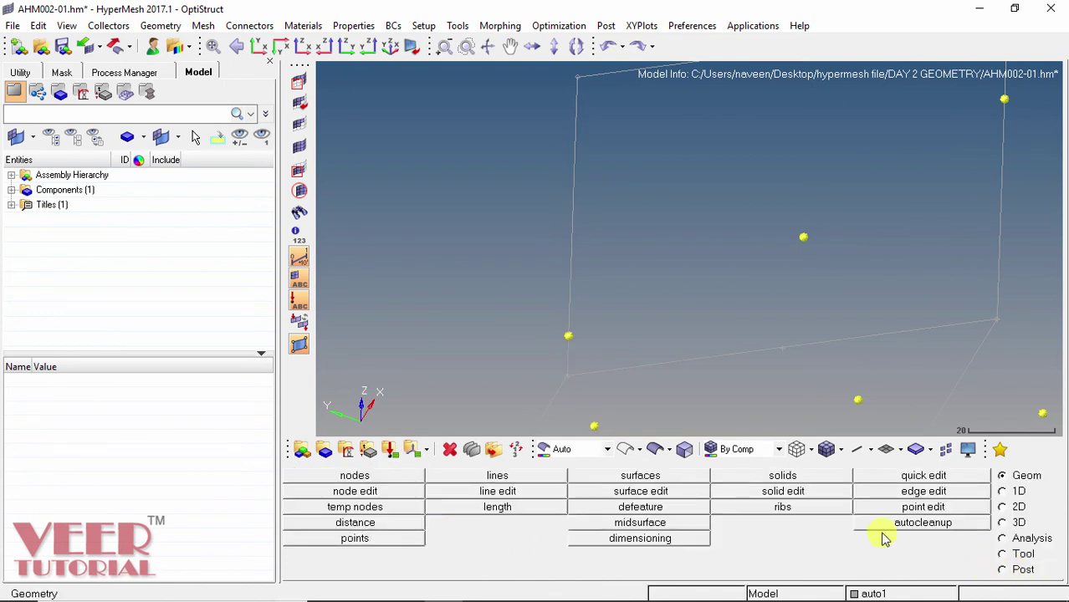
ctrl+drag(626, 437, 563, 263)
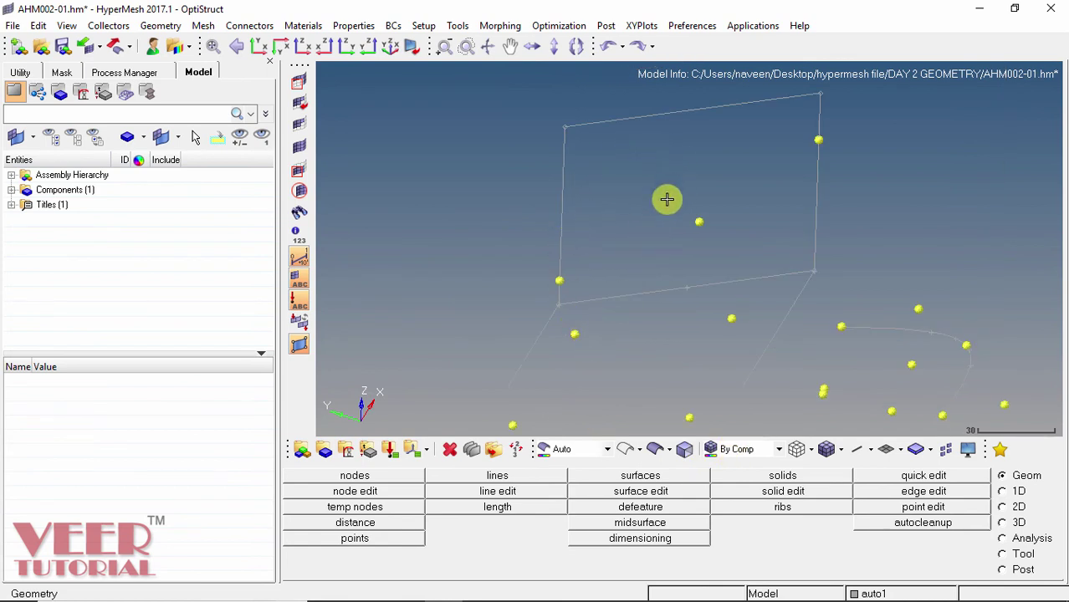
click(655, 451)
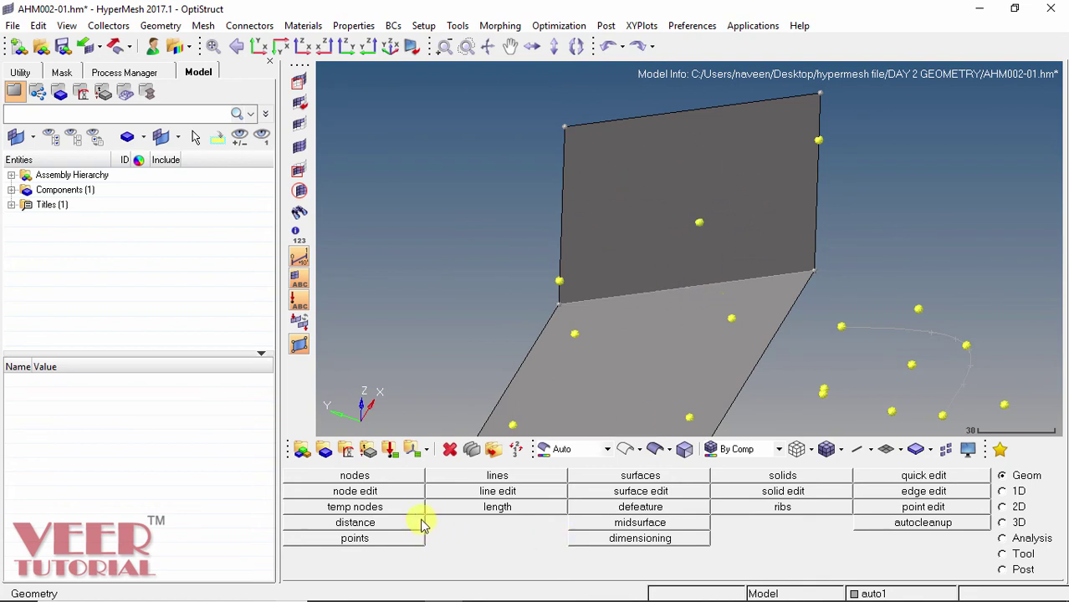
click(354, 476)
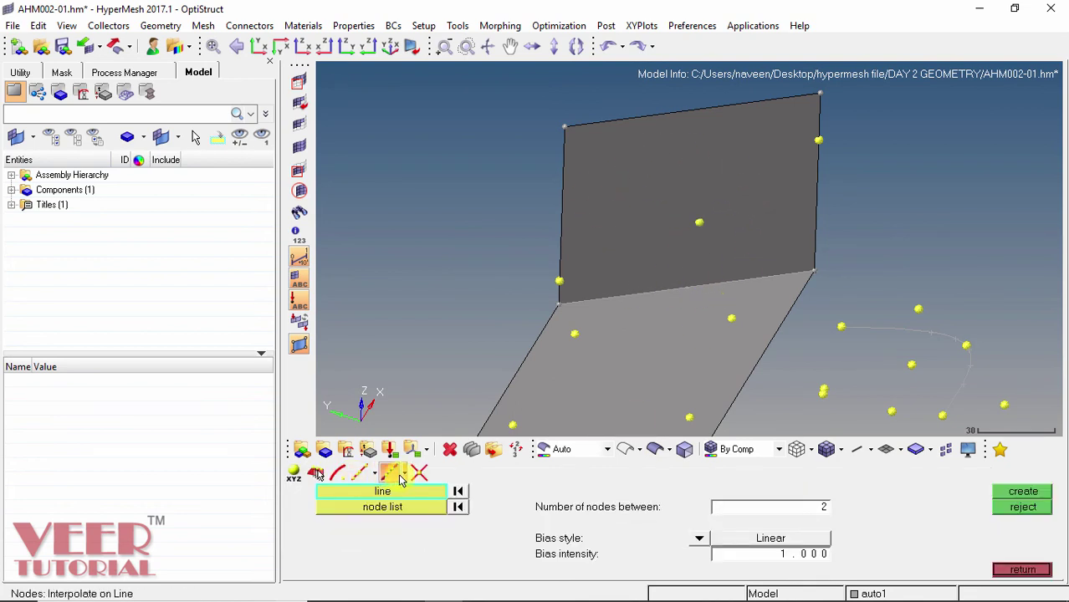
Step: Interpolate two nodes on the upper surface between its centre node and right-edge node
click(389, 473)
click(421, 542)
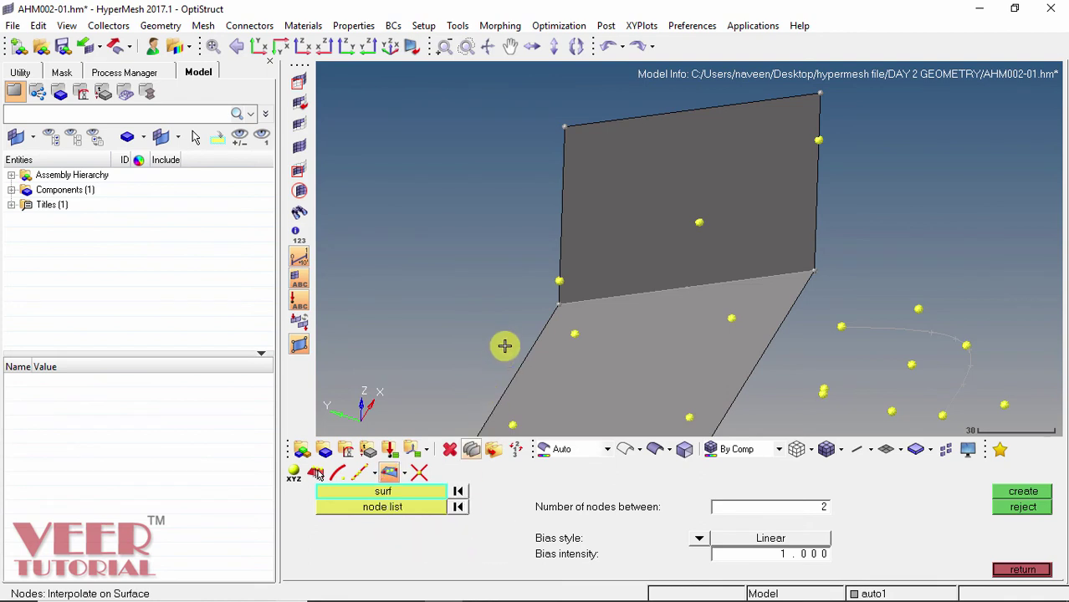
scroll(661, 163, up, 2)
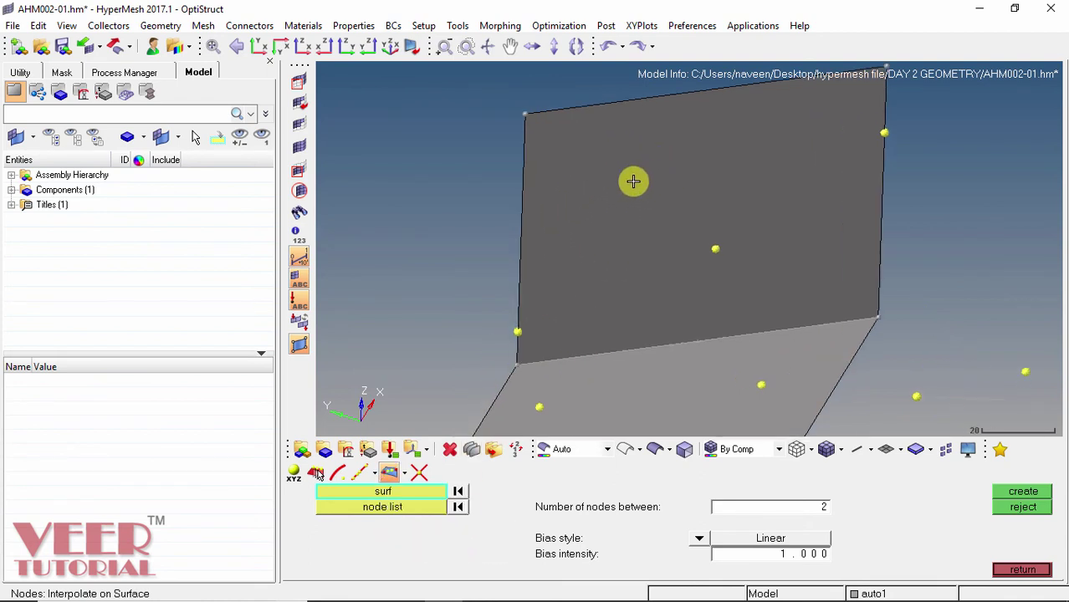
click(637, 189)
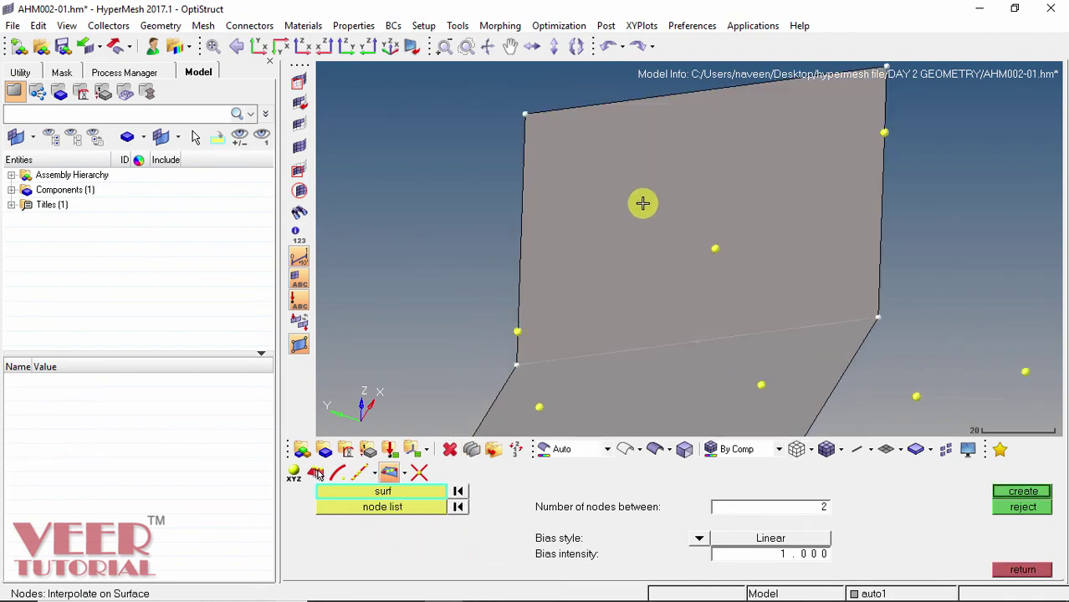
click(372, 508)
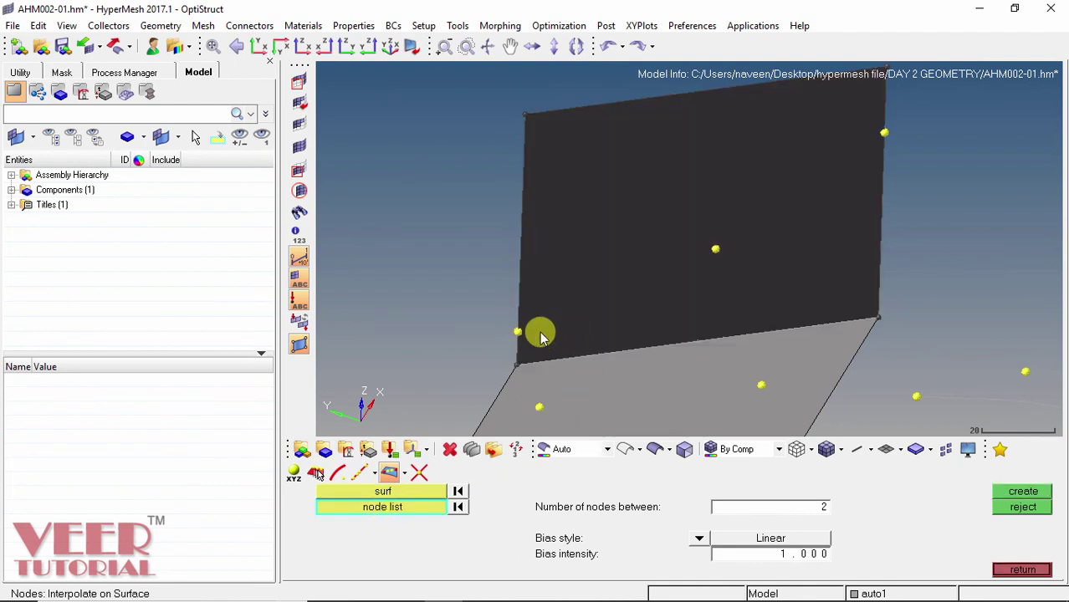
click(715, 248)
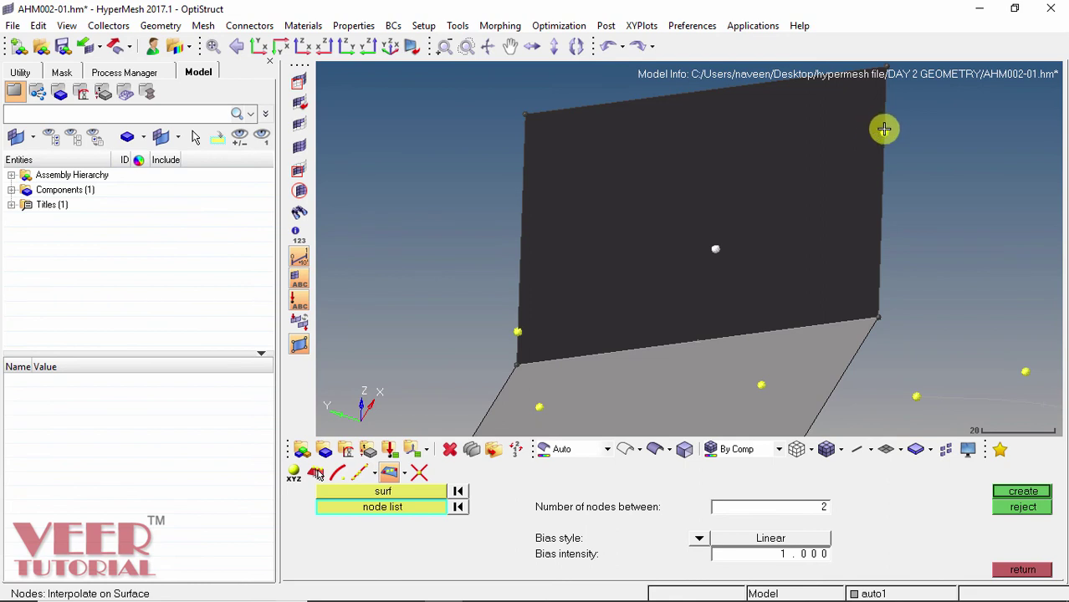
click(884, 130)
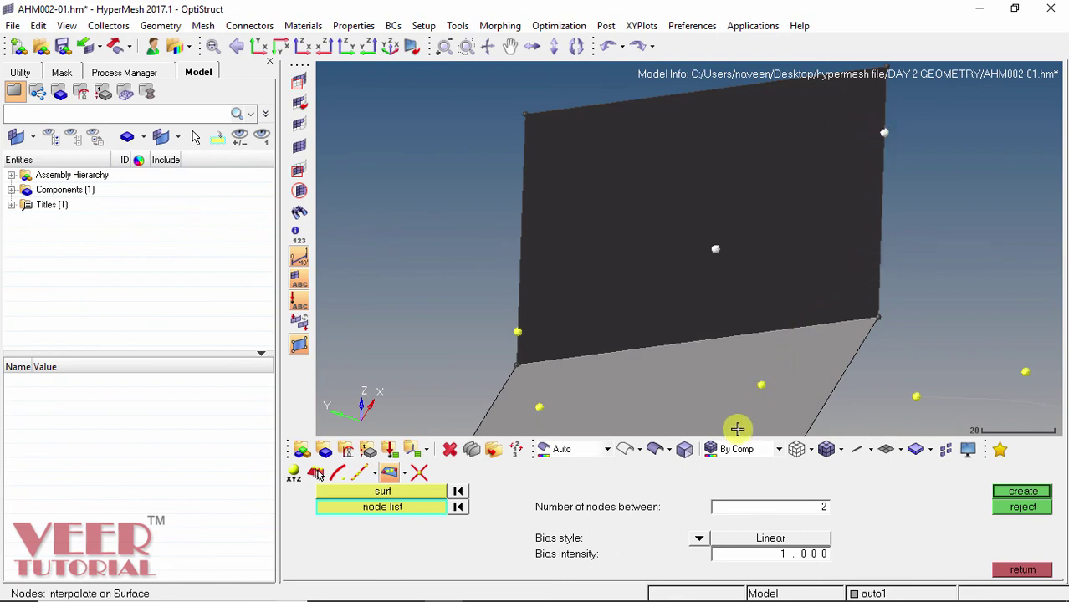
click(1025, 491)
Step: Inspect the two new surface nodes from another angle, then reject them
ctrl+drag(648, 219, 752, 184)
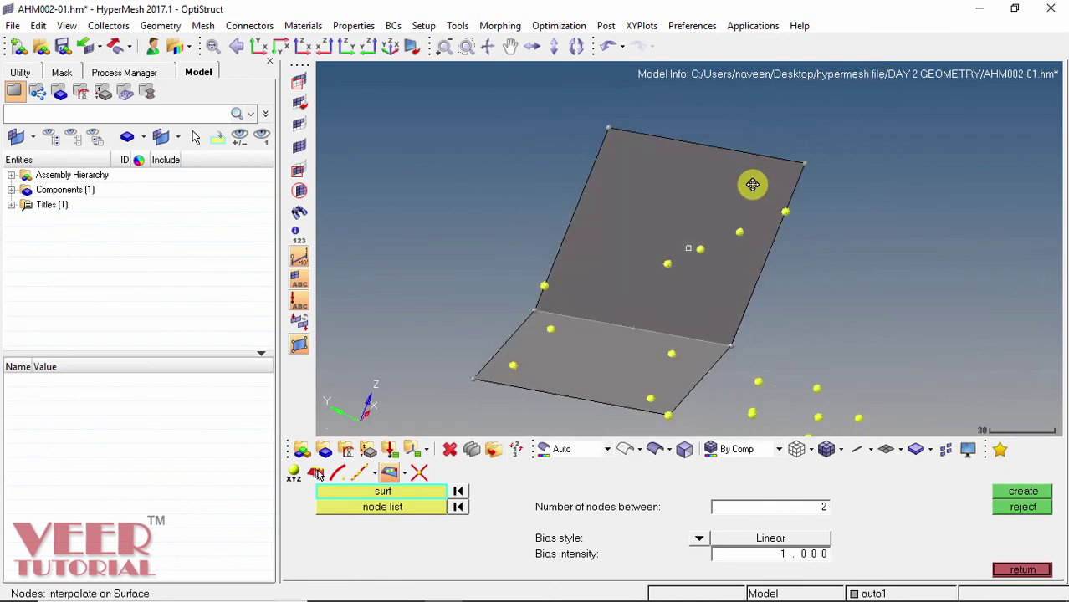
ctrl+scroll(624, 298, up, 3)
ctrl+scroll(704, 234, down, 4)
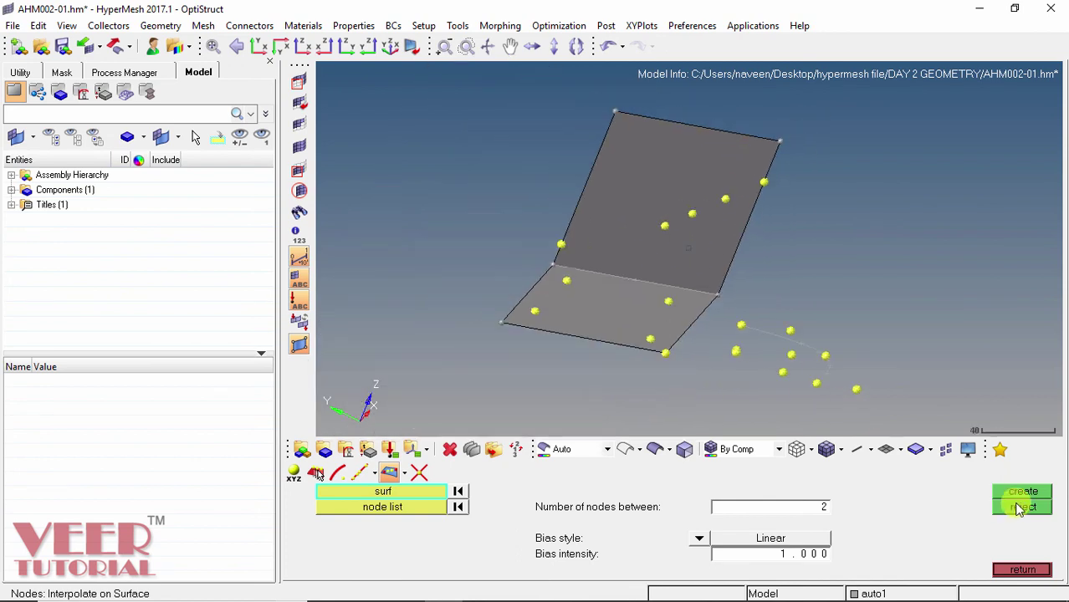
click(1020, 508)
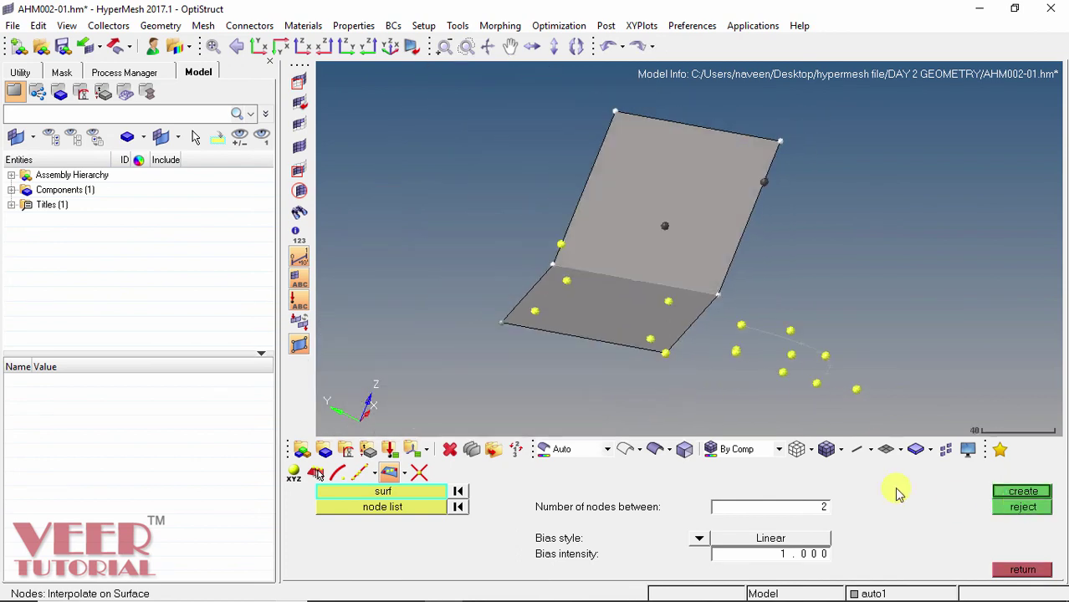
Step: Create a node at the intersection of the fold line and the lower surface's right edge
click(418, 476)
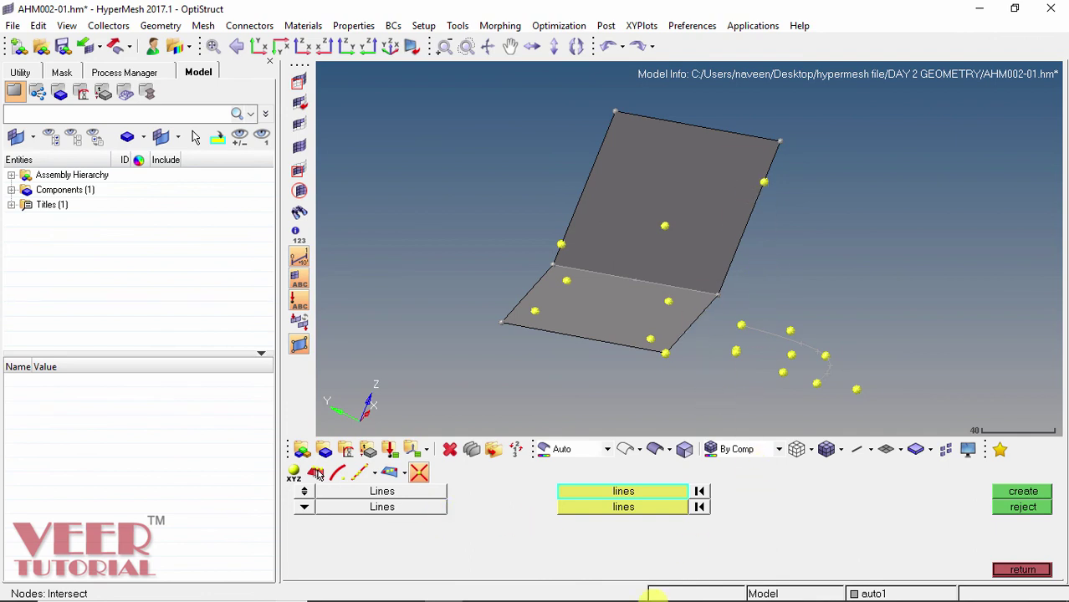
scroll(752, 277, up, 4)
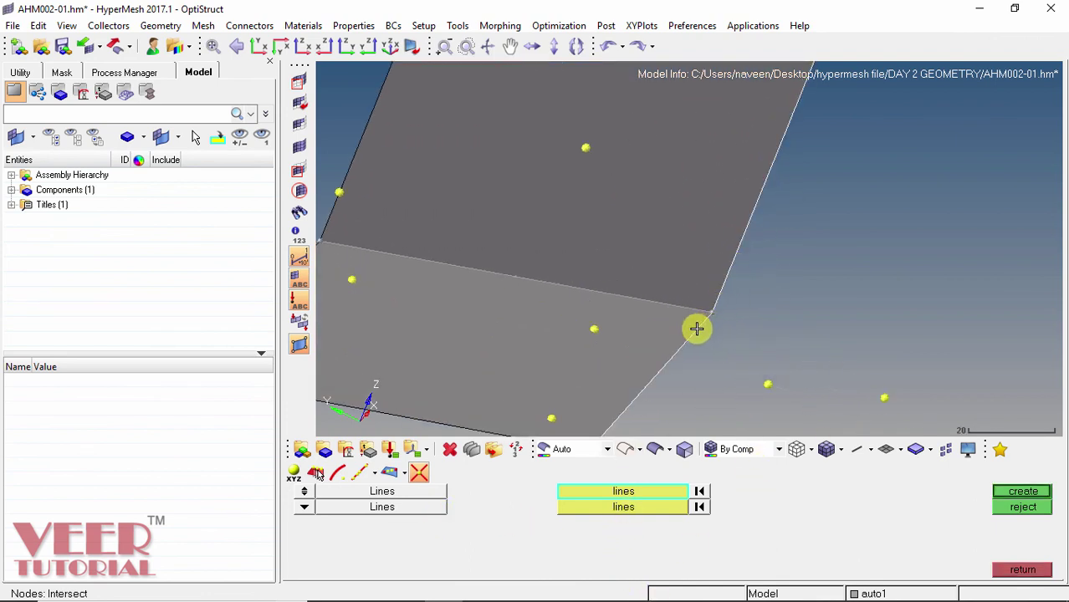
scroll(746, 196, down, 2)
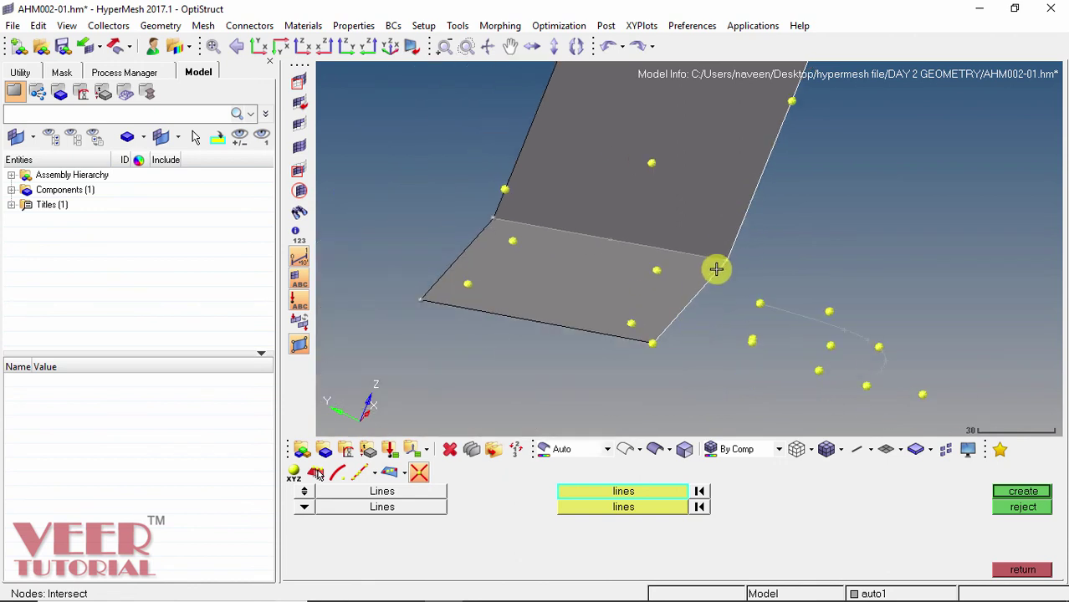
scroll(724, 353, down, 1)
scroll(775, 214, up, 2)
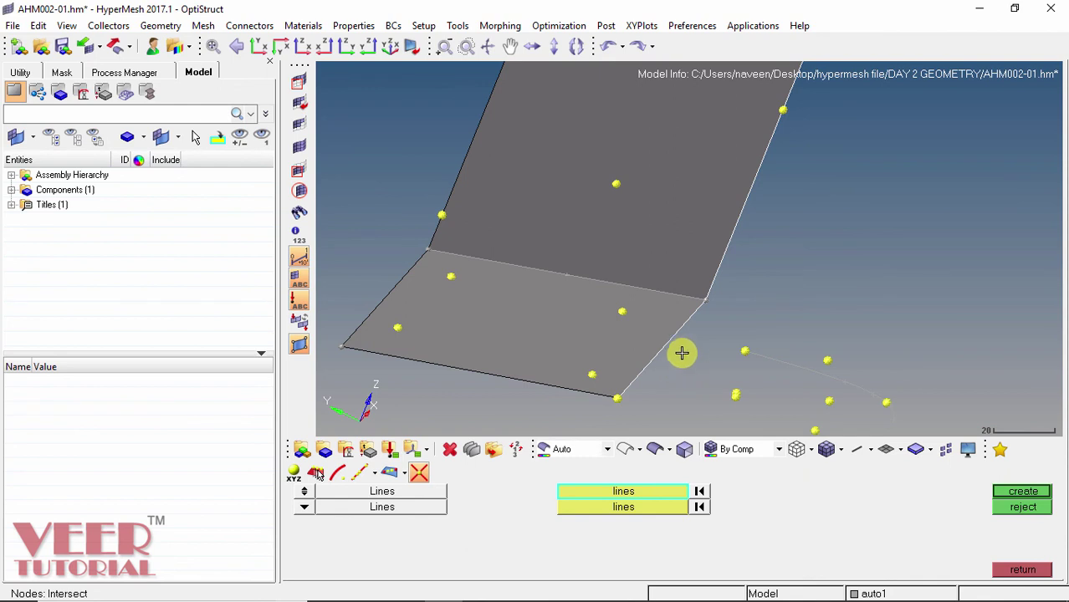
scroll(676, 343, up, 1)
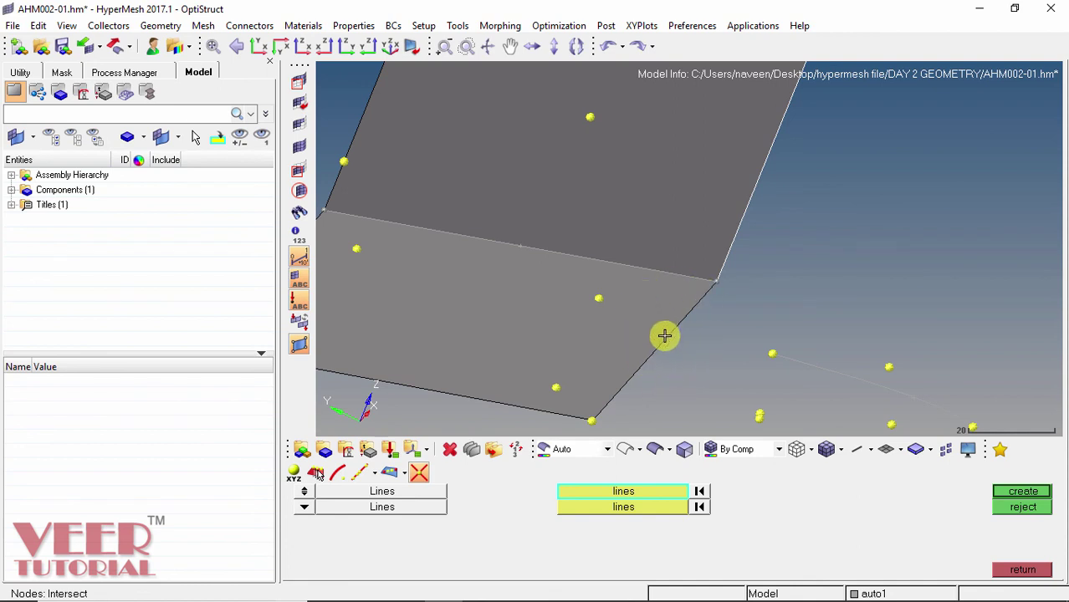
click(633, 510)
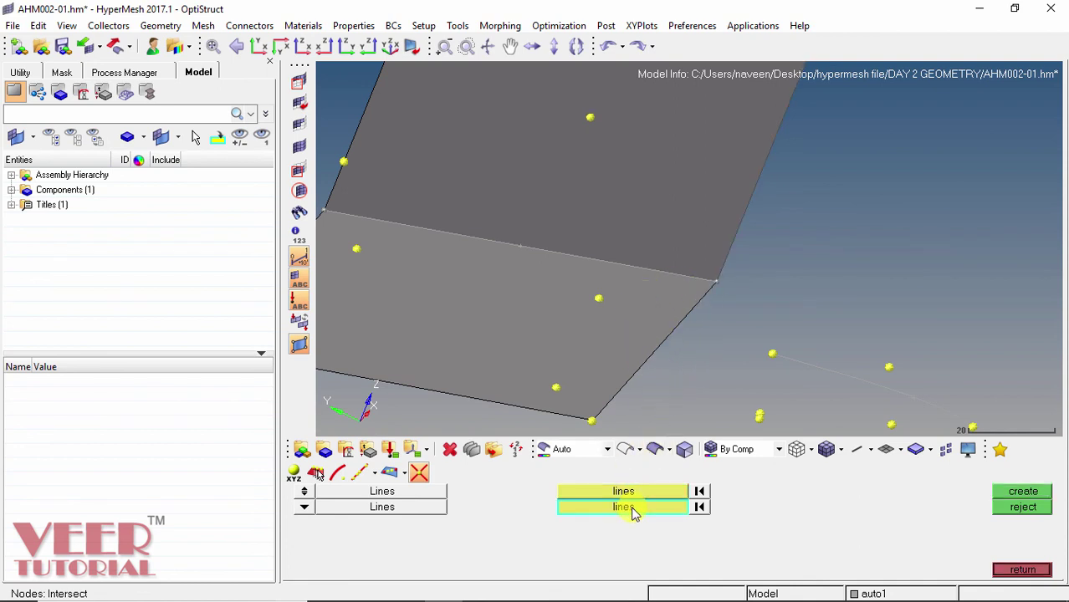
click(679, 324)
click(1015, 490)
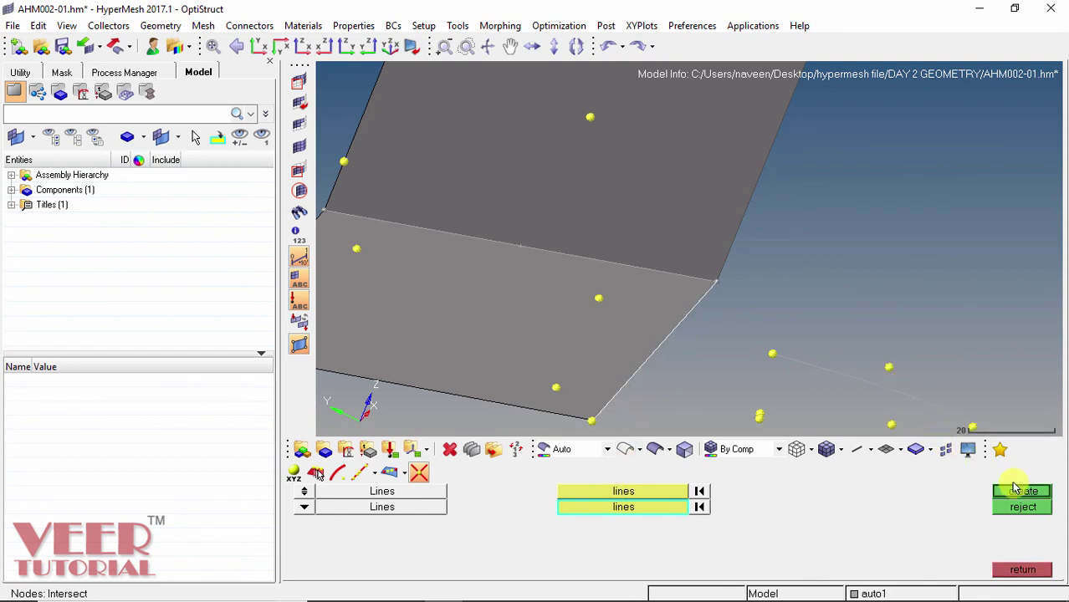